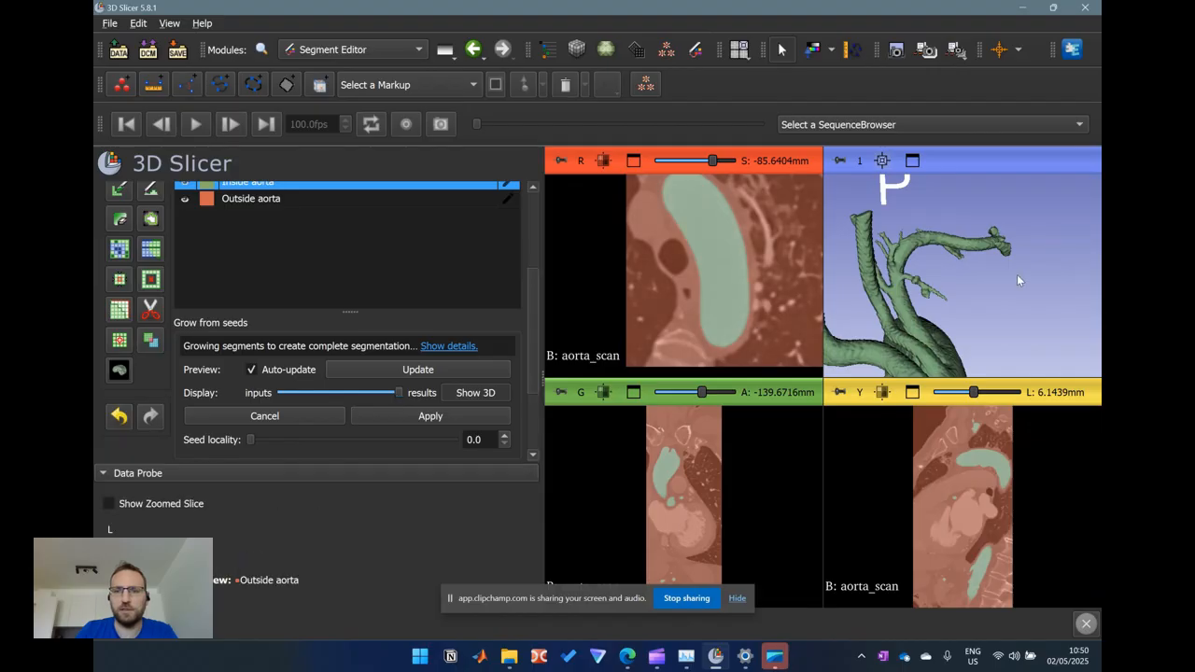
Disable the editable intensity range in the masking settings and apply the Grow from seeds segmentation
drag(991, 305, 982, 255)
scroll(1022, 265, up, 5)
middle_drag(1024, 260, 973, 307)
scroll(969, 301, up, 5)
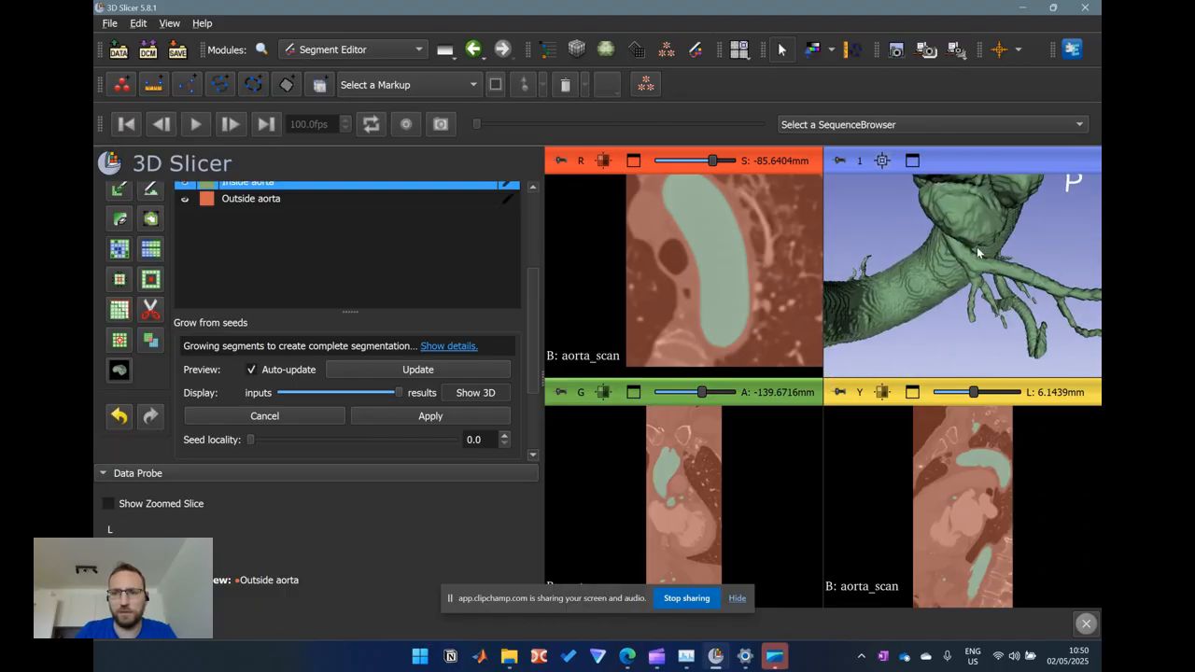
scroll(966, 264, down, 6)
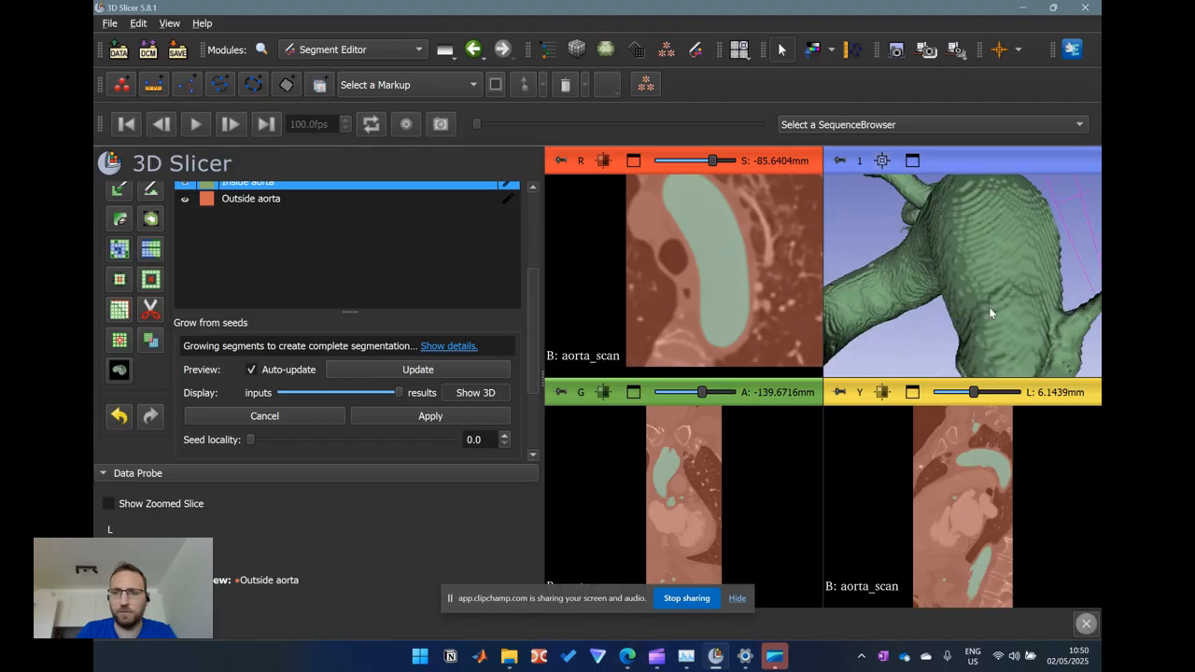
drag(982, 255, 899, 296)
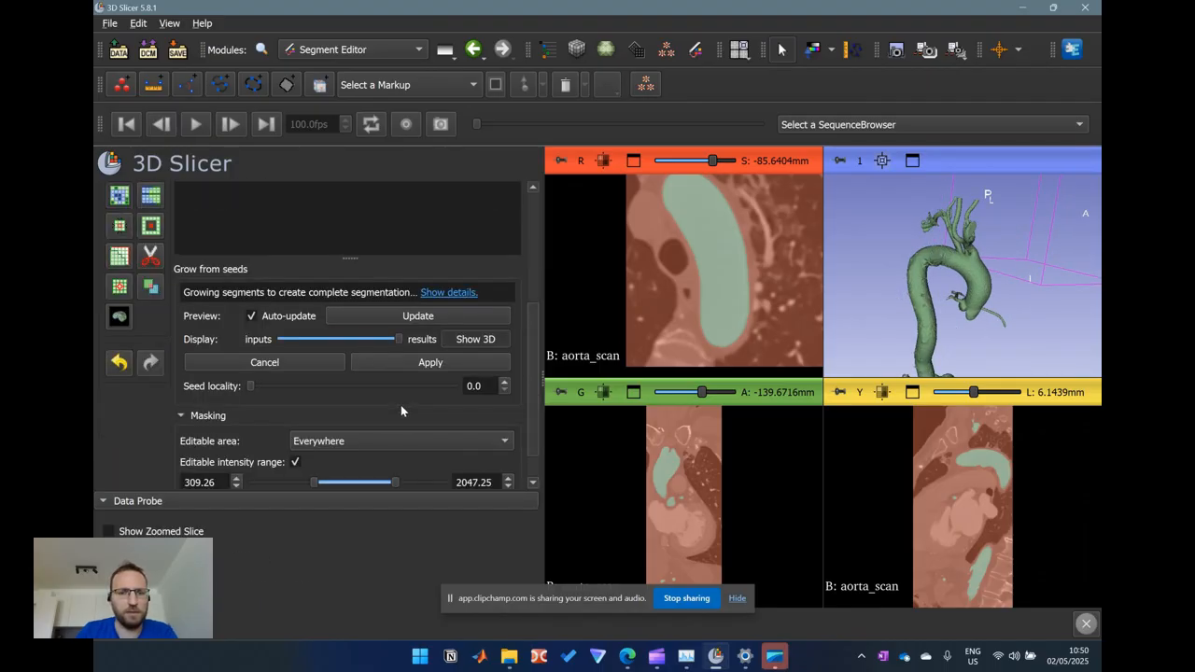
scroll(402, 411, down, 2)
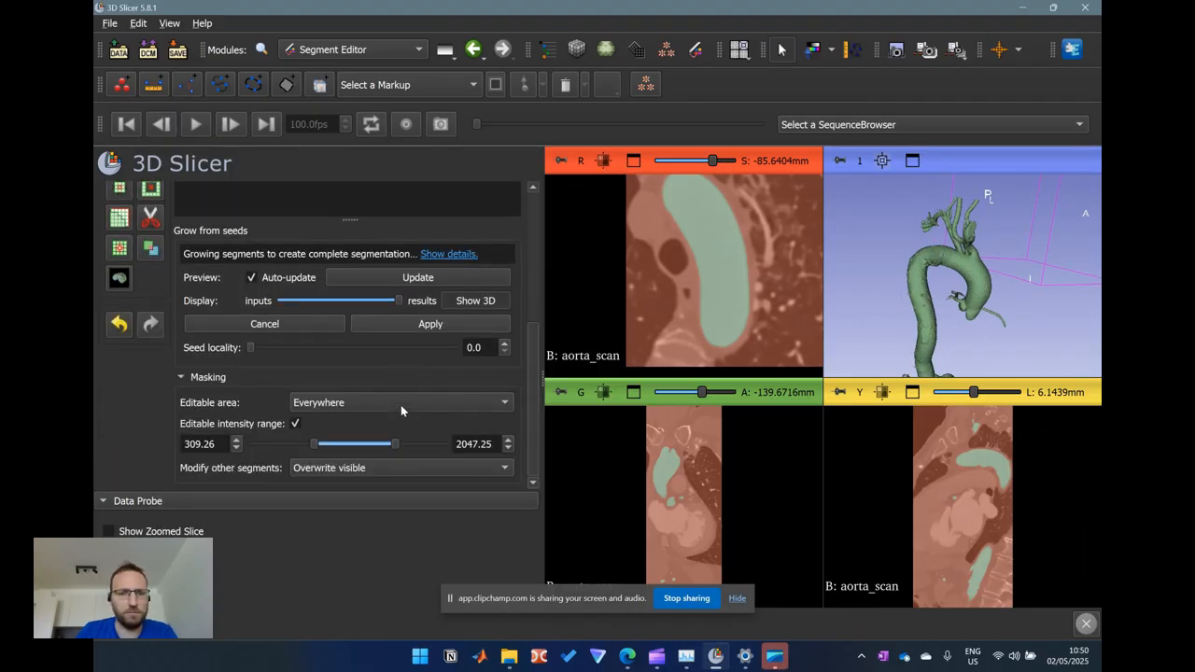
click(296, 425)
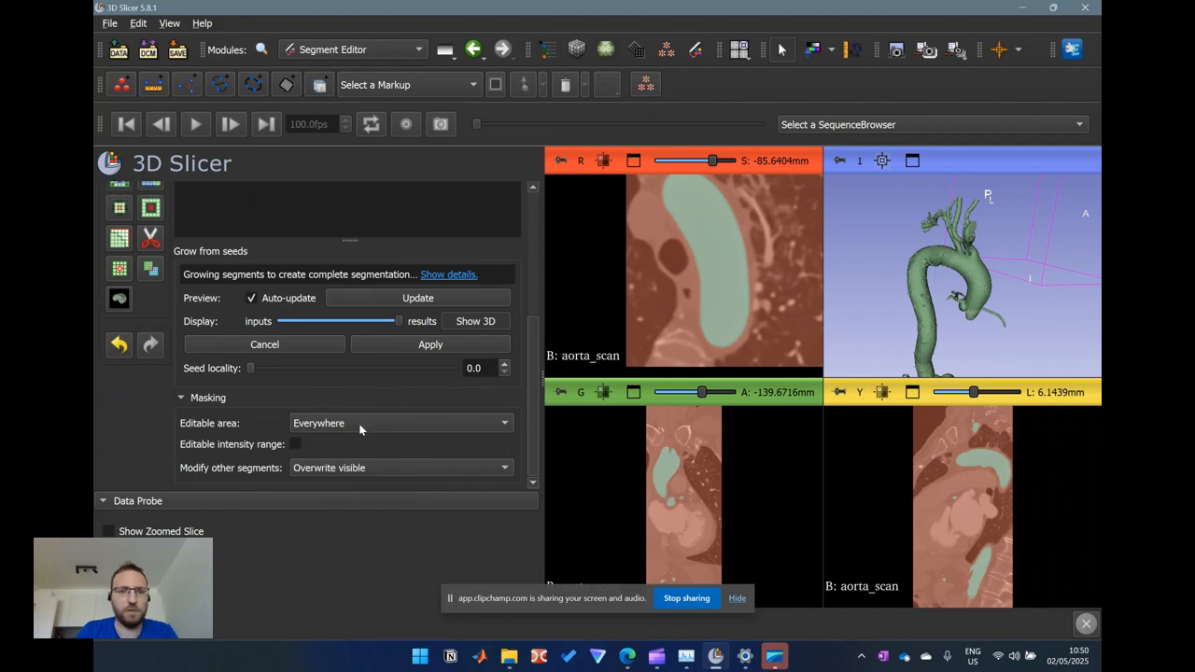
scroll(397, 317, up, 2)
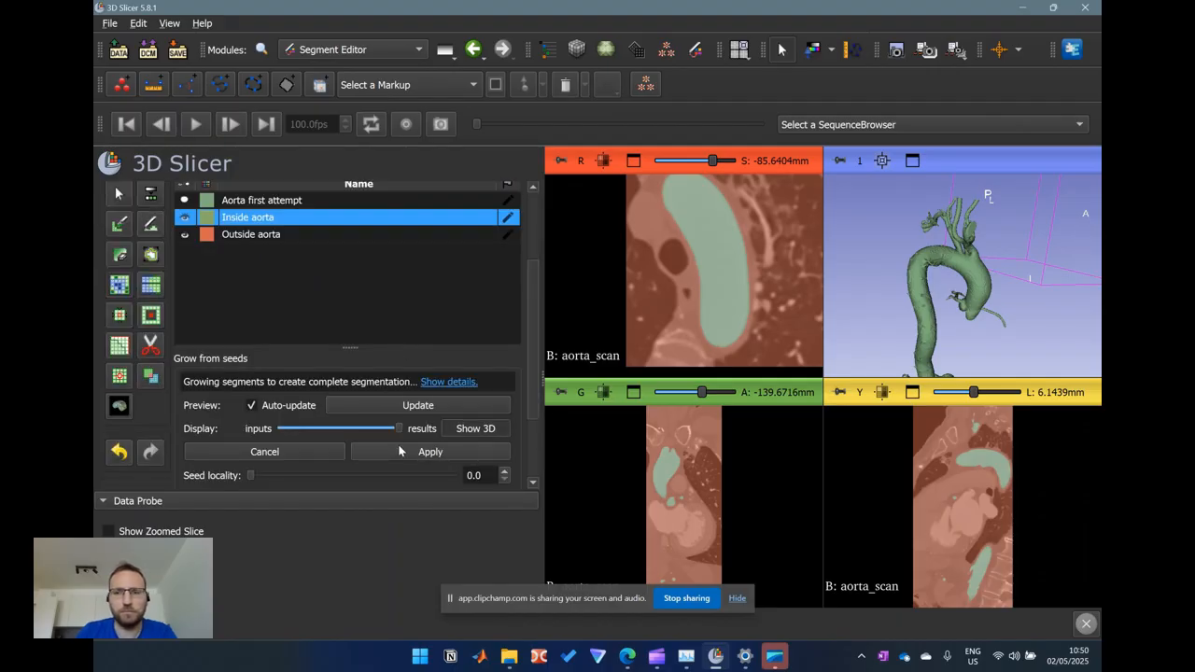
click(399, 451)
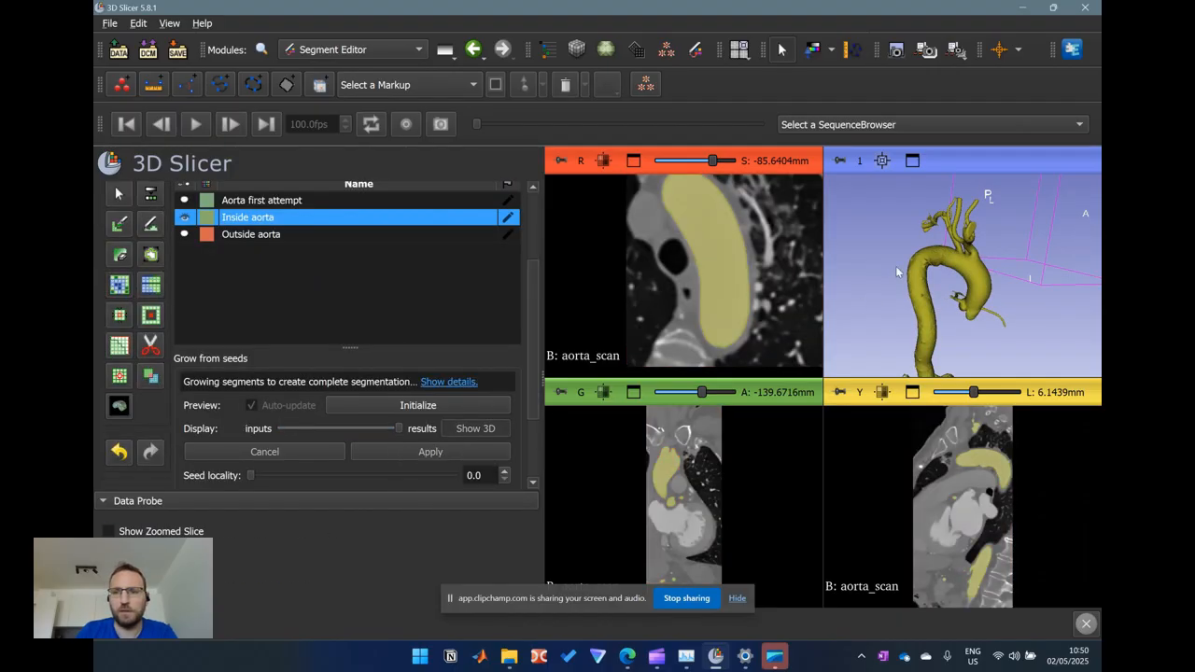
In an enlarged 3D view, cut the coronary branch facing away from the descending aorta off the aortic root with free-form Scissors, erasing inside
click(914, 161)
mouse_move(906, 479)
mouse_down()
mouse_move(774, 470)
mouse_move(896, 463)
mouse_move(782, 455)
mouse_move(797, 321)
mouse_move(971, 454)
mouse_move(831, 460)
mouse_move(795, 448)
mouse_move(967, 432)
mouse_move(864, 456)
mouse_move(868, 383)
mouse_move(929, 475)
mouse_up()
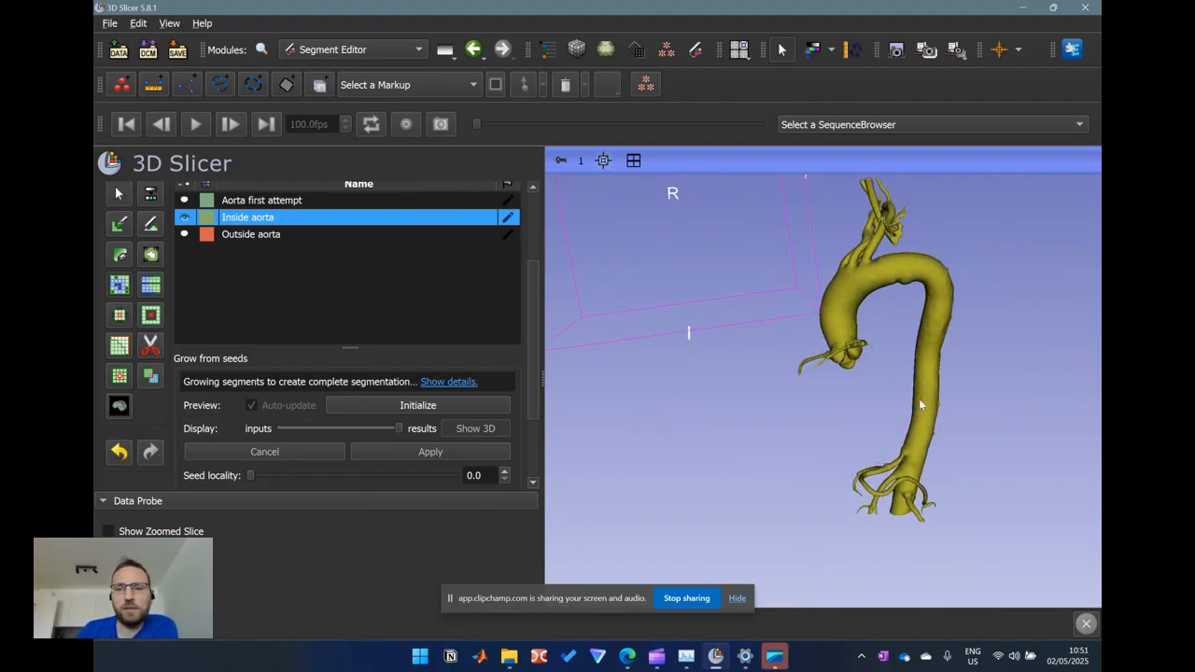
drag(851, 357, 902, 391)
right_drag(870, 353, 917, 523)
drag(852, 307, 791, 309)
right_drag(791, 309, 793, 411)
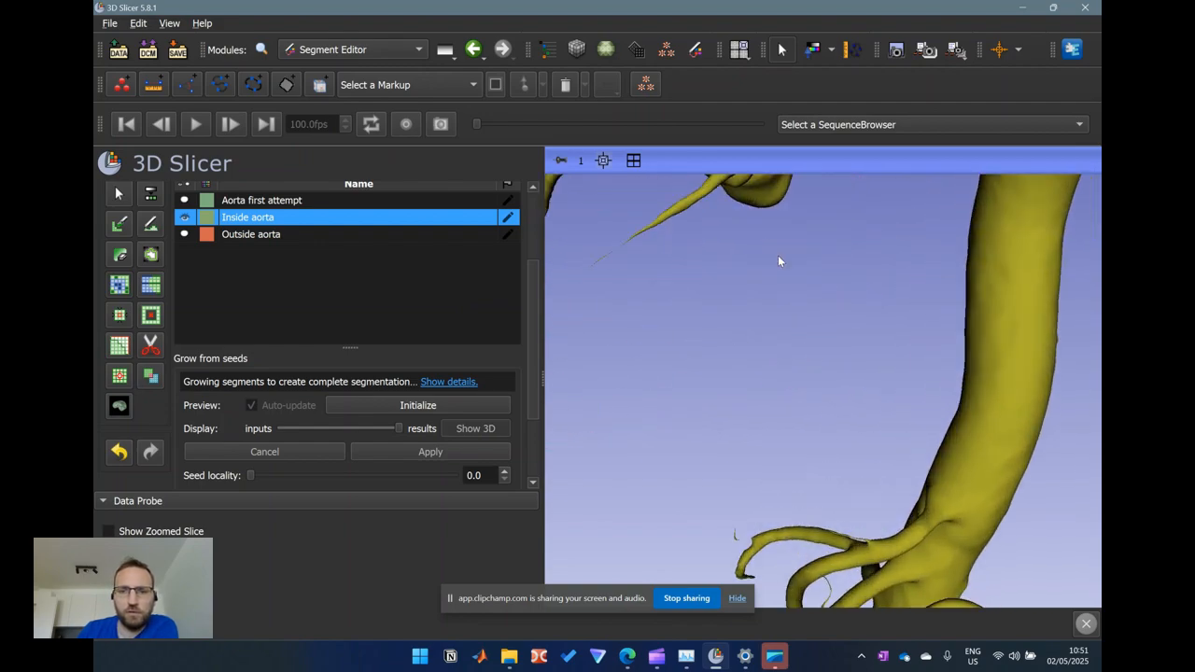
middle_drag(778, 255, 834, 401)
drag(739, 286, 751, 317)
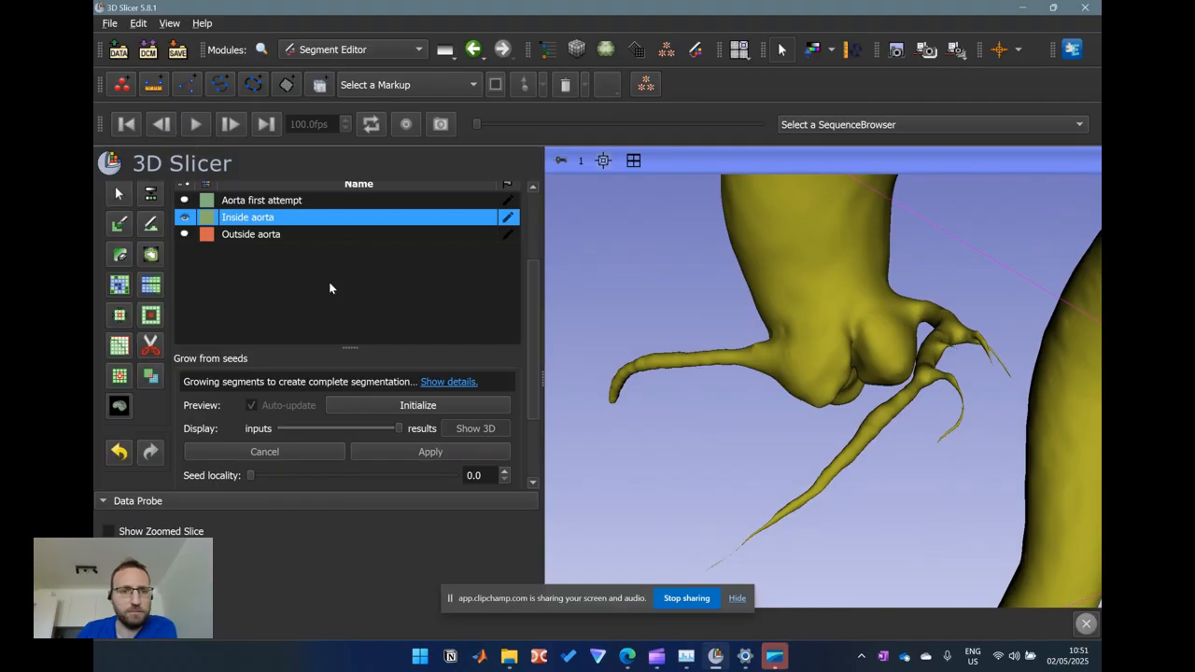
click(150, 346)
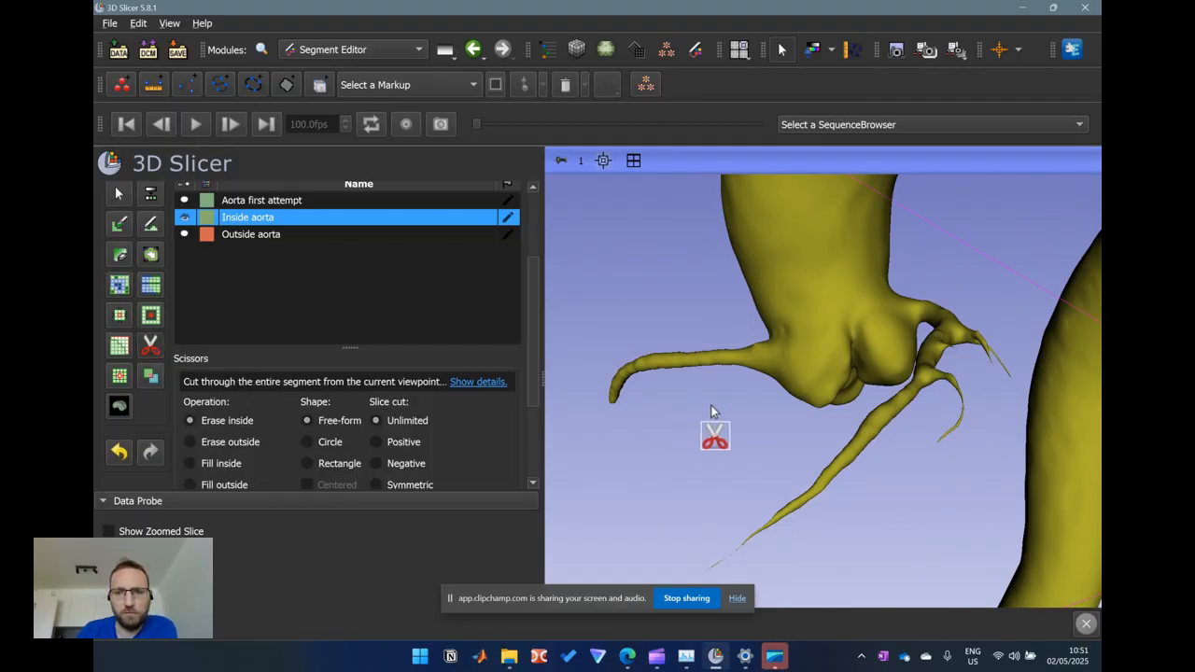
mouse_move(767, 342)
mouse_down()
mouse_move(776, 390)
mouse_move(736, 357)
mouse_move(732, 327)
mouse_up()
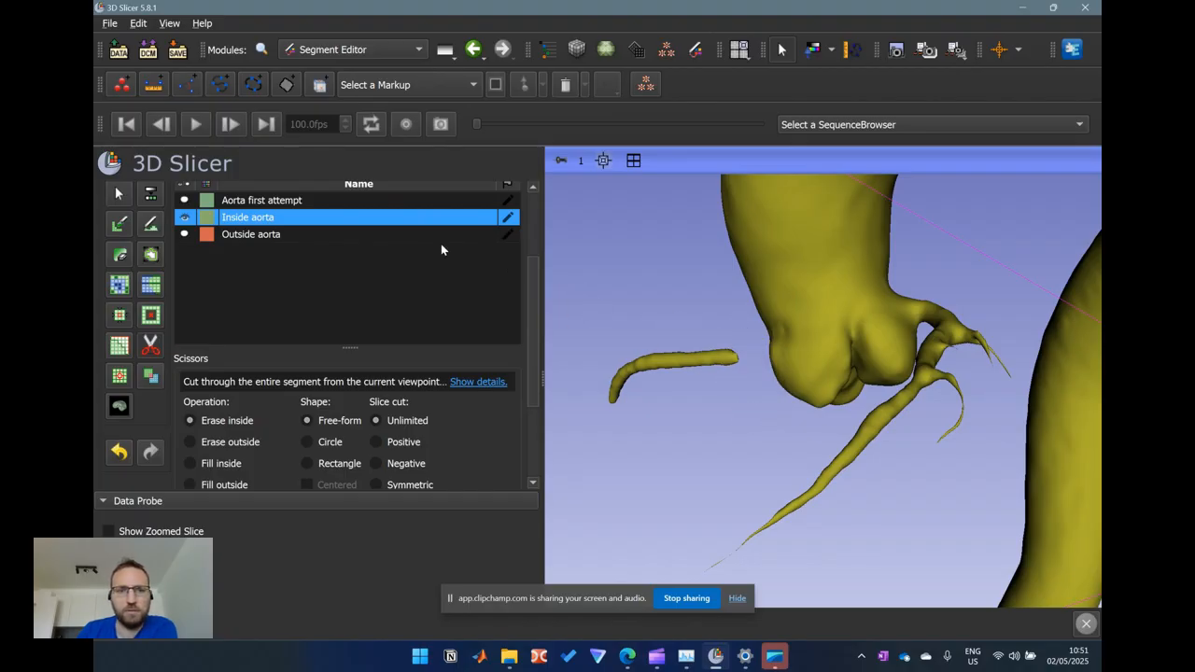
click(123, 195)
Cut the remaining coronary branch, beside the descending aorta, off the aortic root with free-form Scissors
drag(849, 305, 800, 387)
click(152, 354)
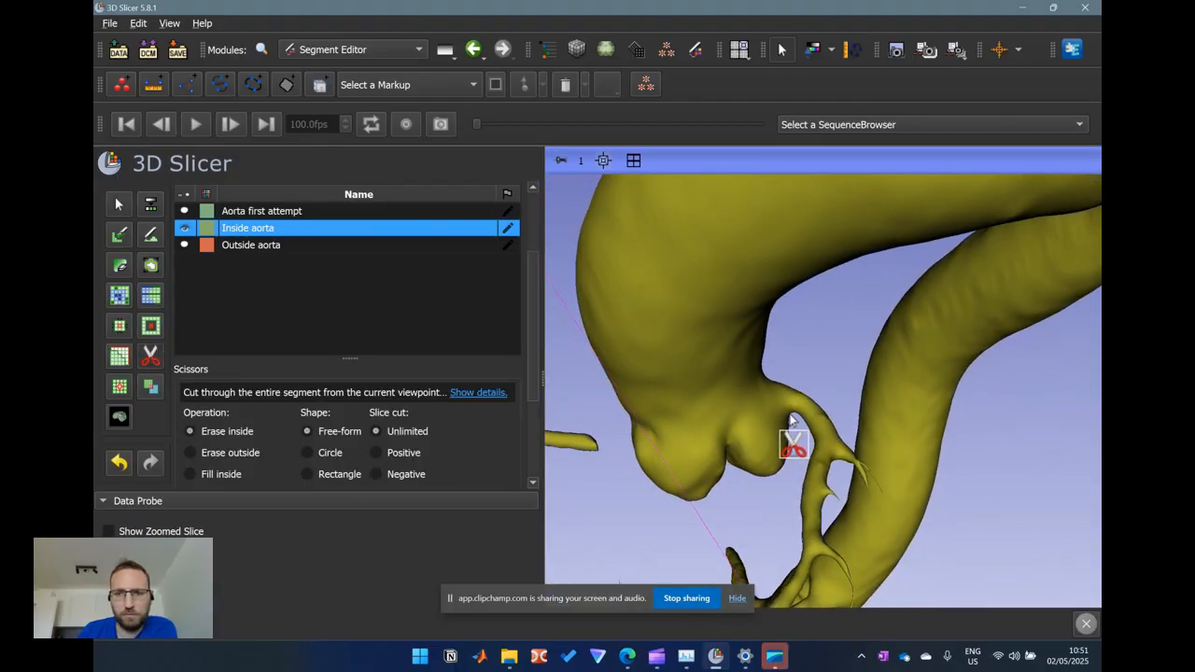
mouse_move(769, 382)
mouse_down()
mouse_move(794, 373)
mouse_move(806, 421)
mouse_up()
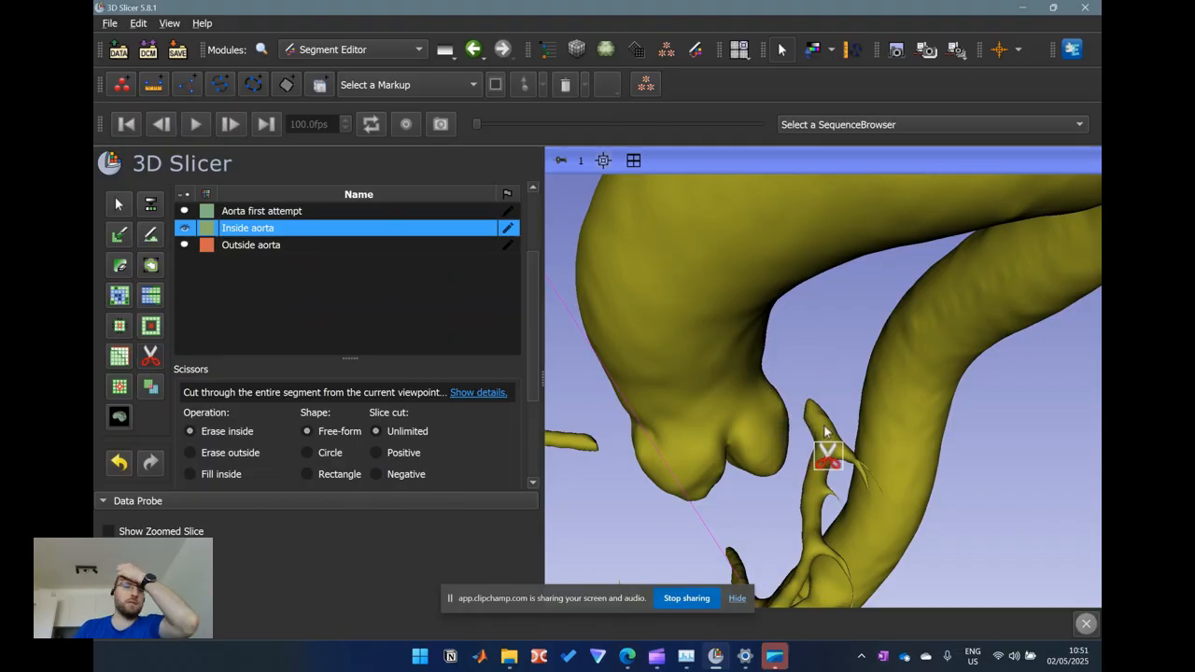
click(118, 204)
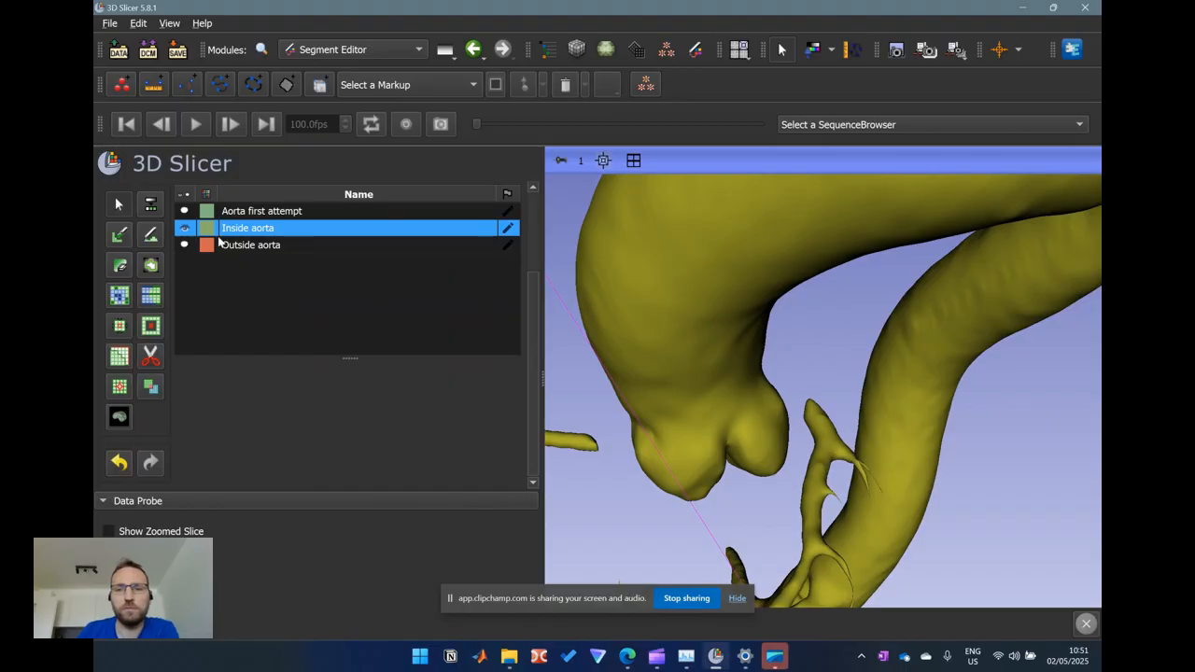
Remove the detached coronary pieces from the Inside aorta segment with Islands, using Keep selected island on the main aorta
drag(804, 367, 971, 334)
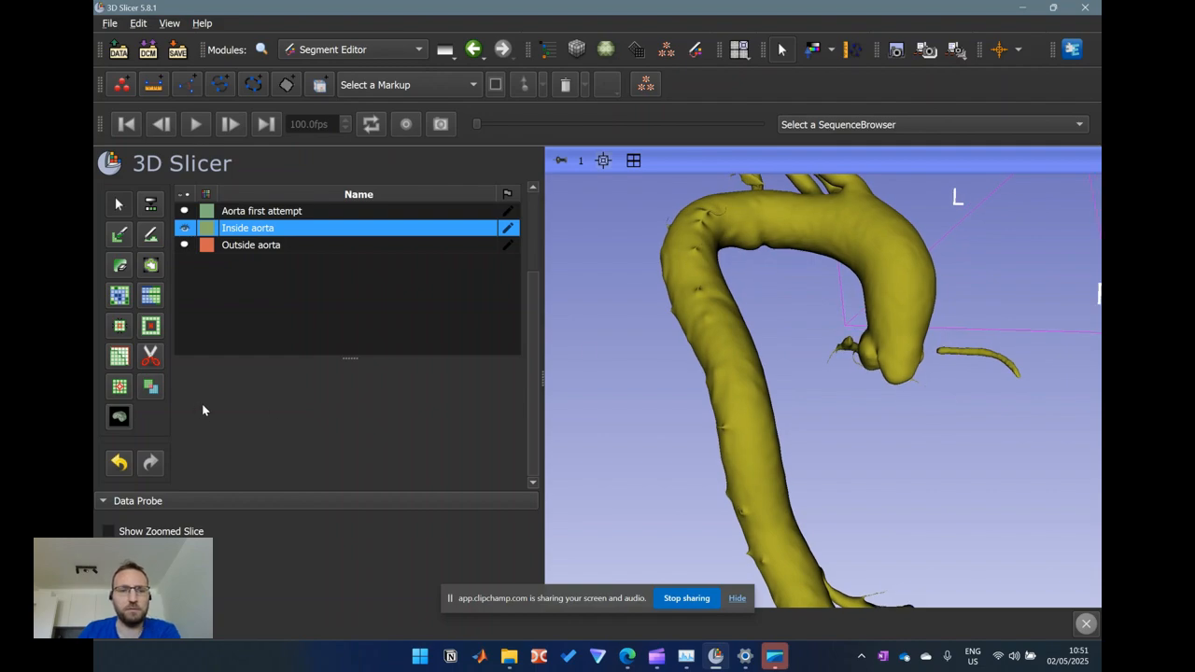
click(120, 387)
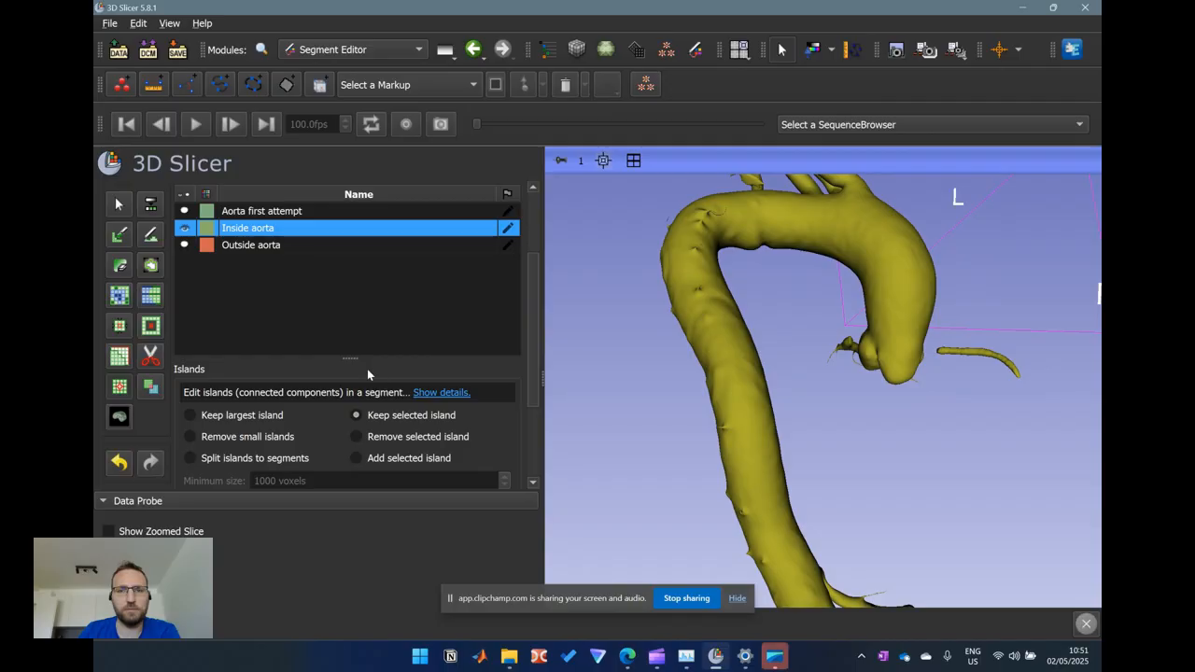
click(632, 160)
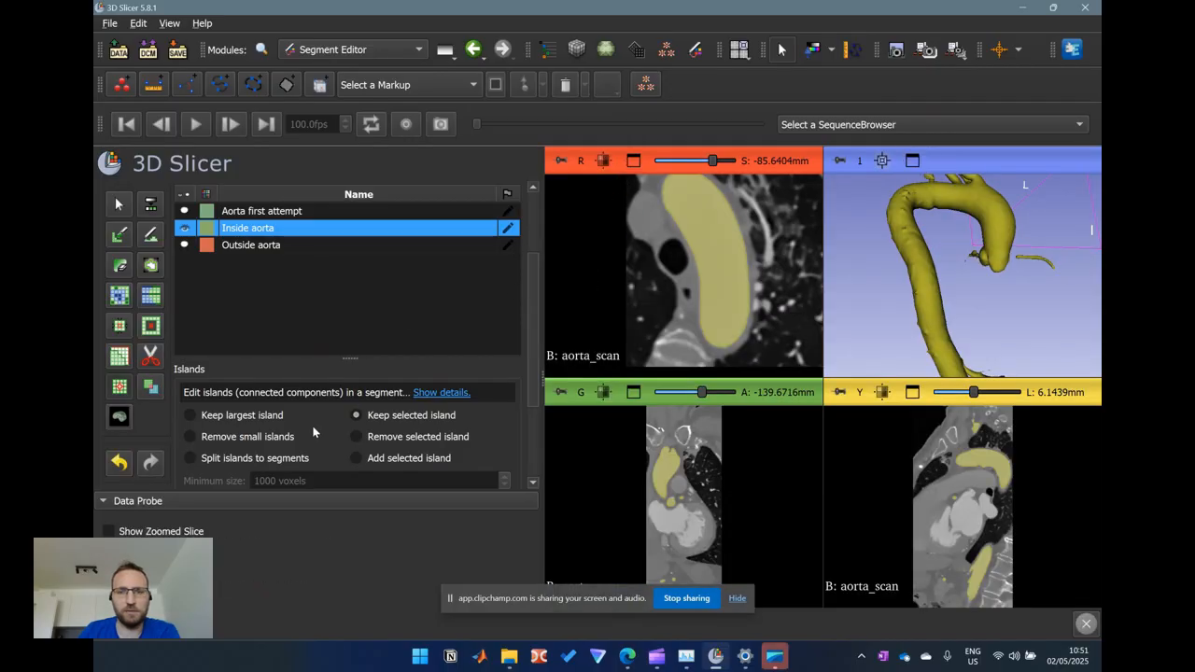
click(723, 270)
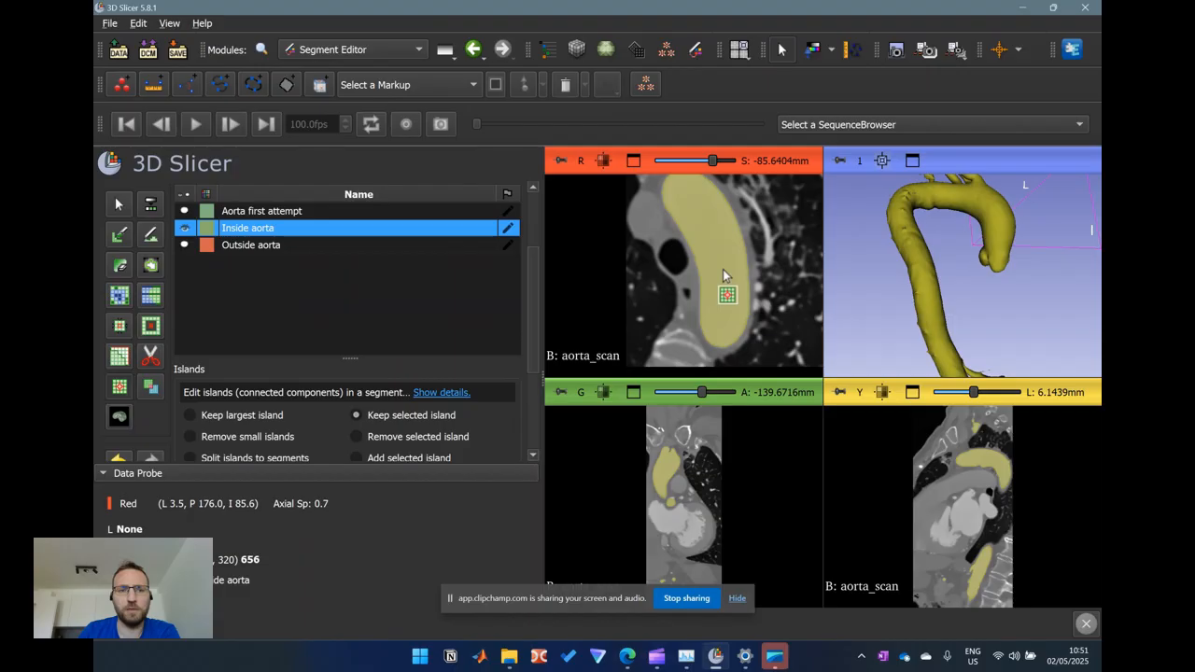
click(119, 204)
Inspect the cleaned aorta model in 3D, including the root, the arch branches and the whole vessel
drag(927, 309, 1006, 264)
scroll(980, 254, up, 6)
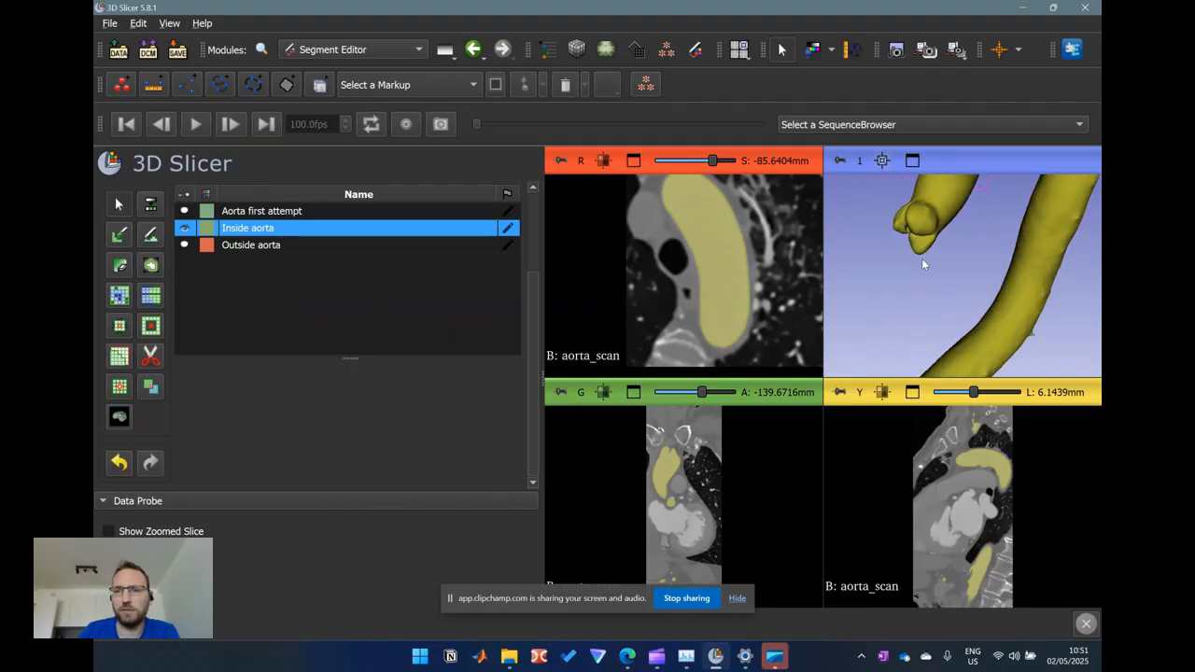
mouse_move(933, 270)
mouse_down()
mouse_move(966, 294)
mouse_move(960, 265)
mouse_move(989, 275)
mouse_move(905, 257)
mouse_move(957, 249)
mouse_move(920, 259)
mouse_move(941, 245)
mouse_move(945, 280)
mouse_move(937, 217)
mouse_move(921, 285)
mouse_up()
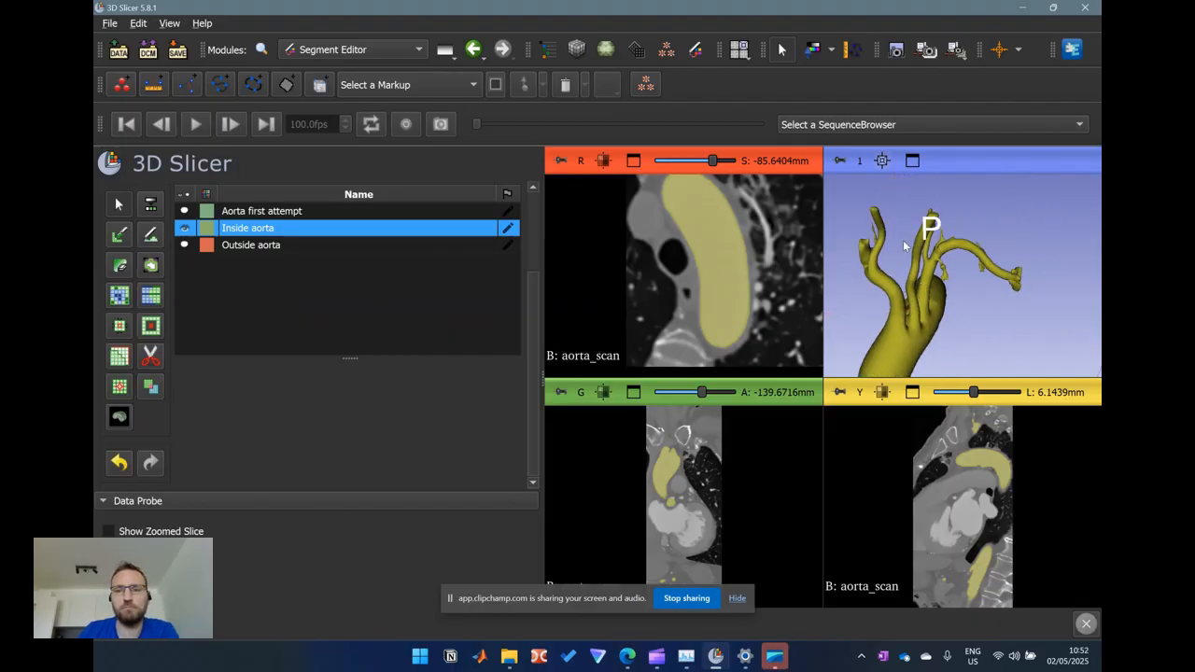
mouse_move(933, 272)
mouse_down()
mouse_move(963, 284)
mouse_move(947, 270)
mouse_up()
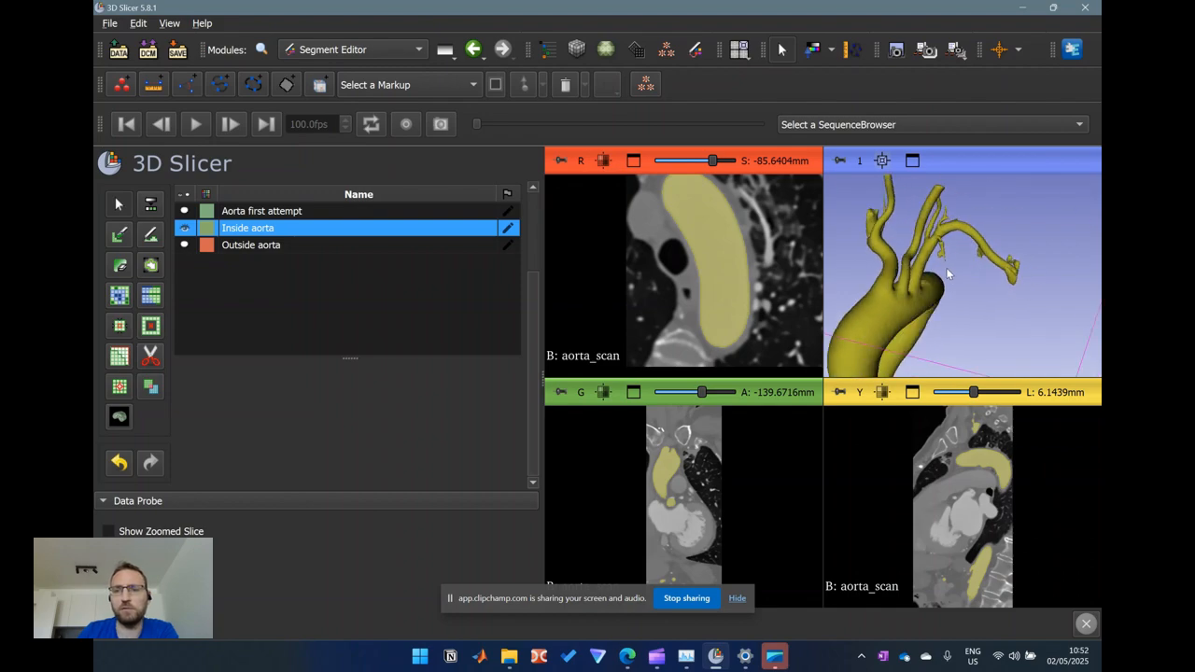
scroll(926, 230, down, 2)
drag(926, 229, 929, 287)
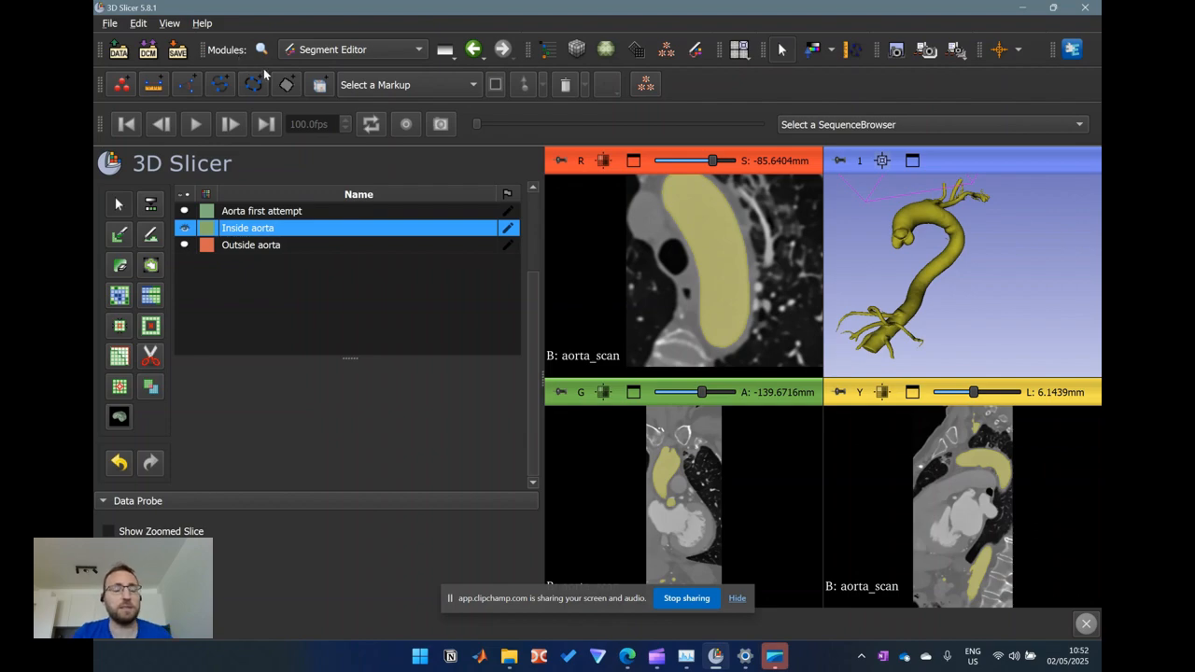
Find the TotalSegmentator extension by searching for "total", install it with its dependencies, and cancel the program restart
click(174, 25)
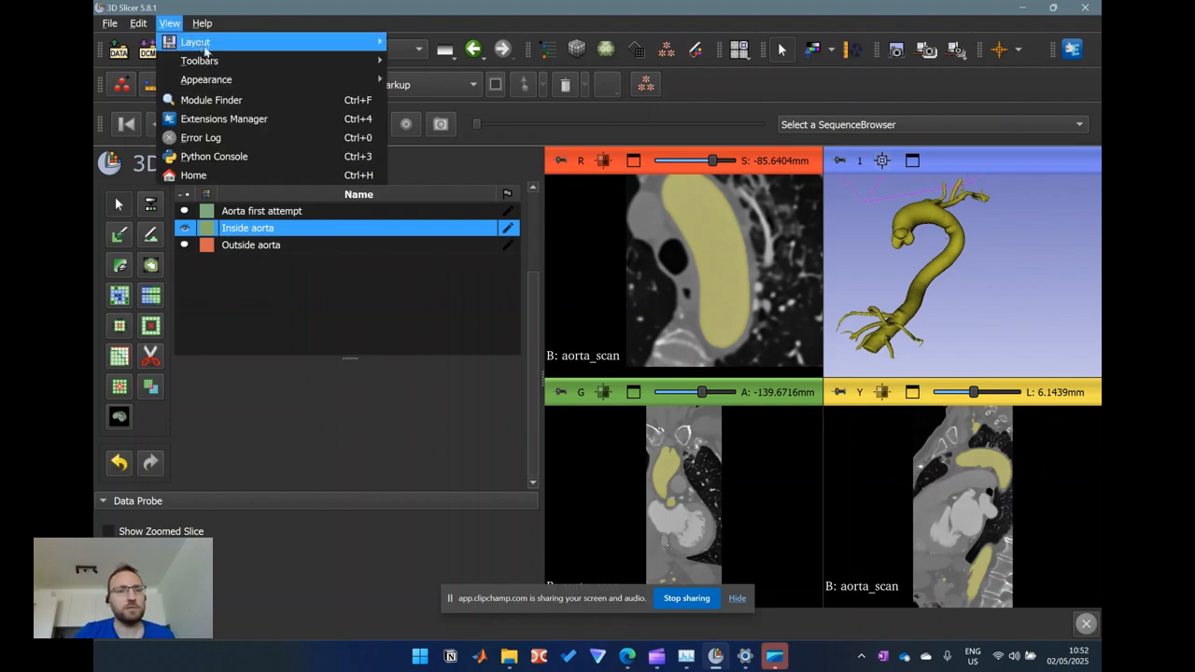
mouse_move(209, 59)
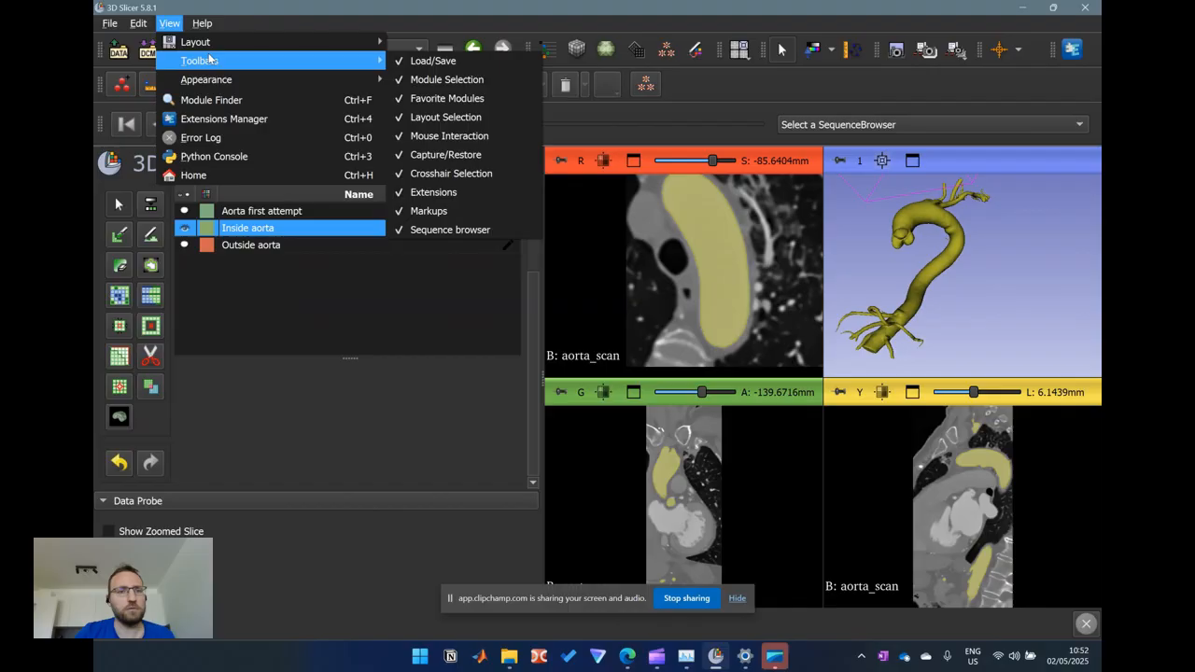
click(245, 119)
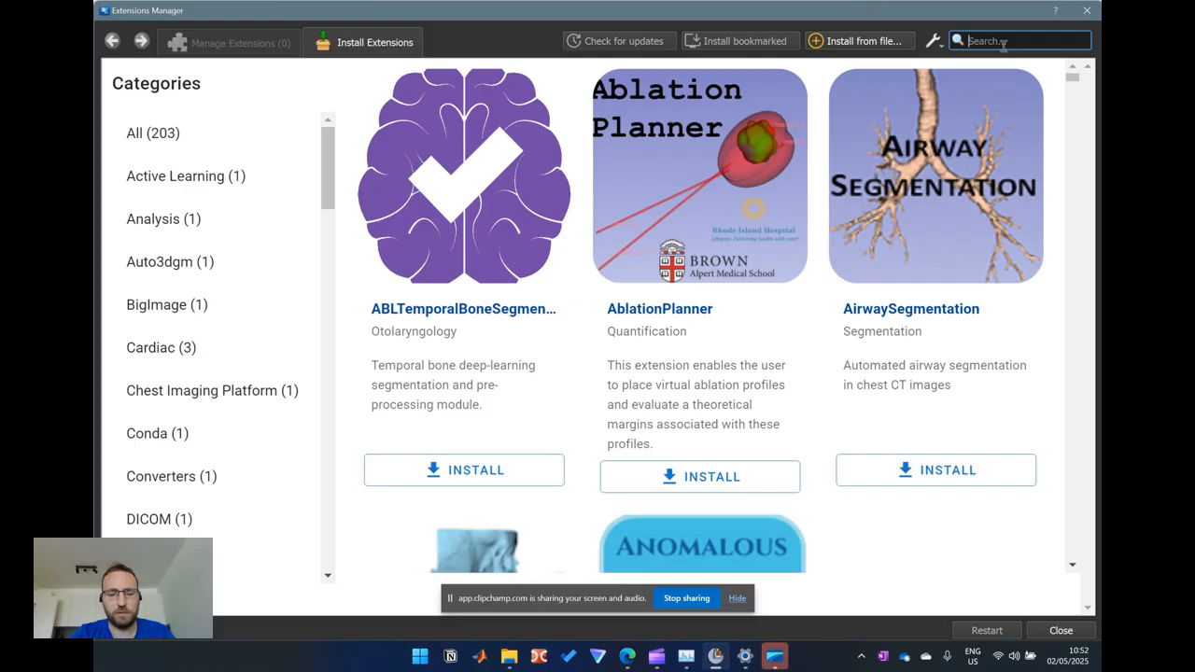
text(total)
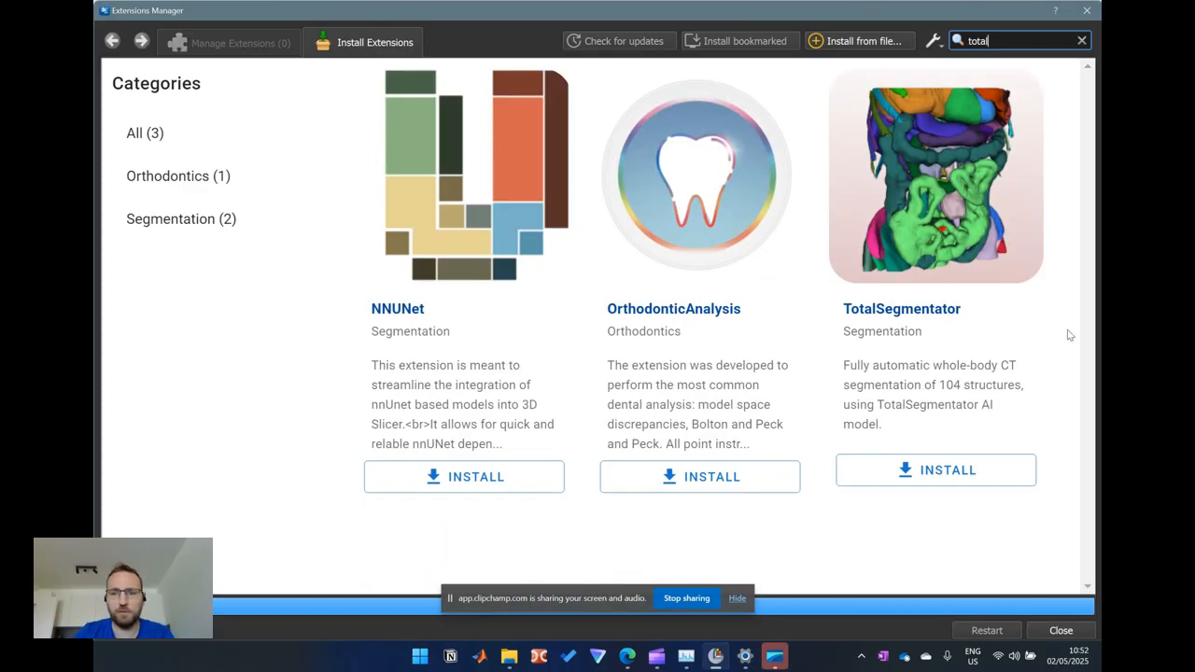
click(947, 472)
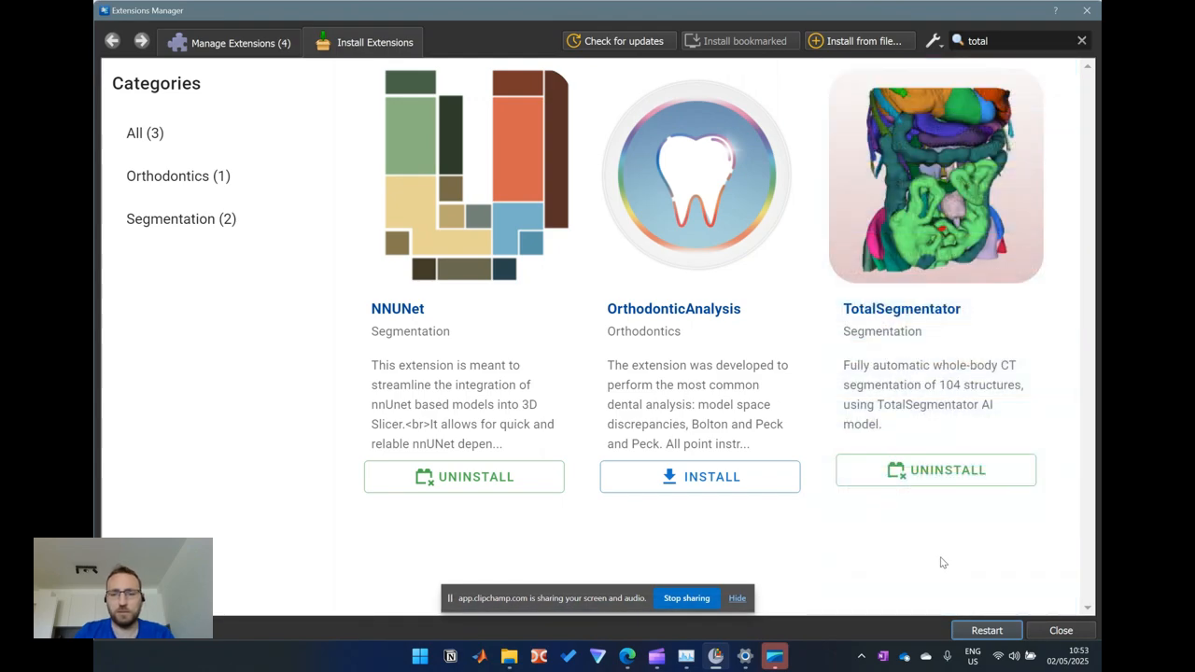
click(975, 632)
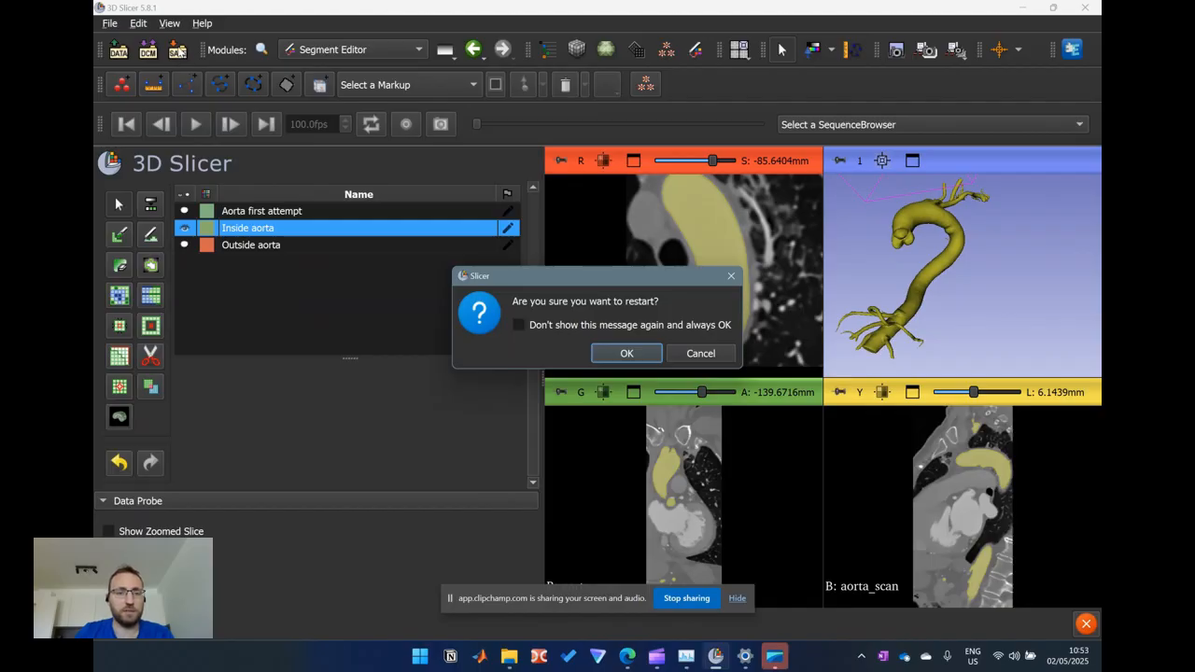
click(687, 354)
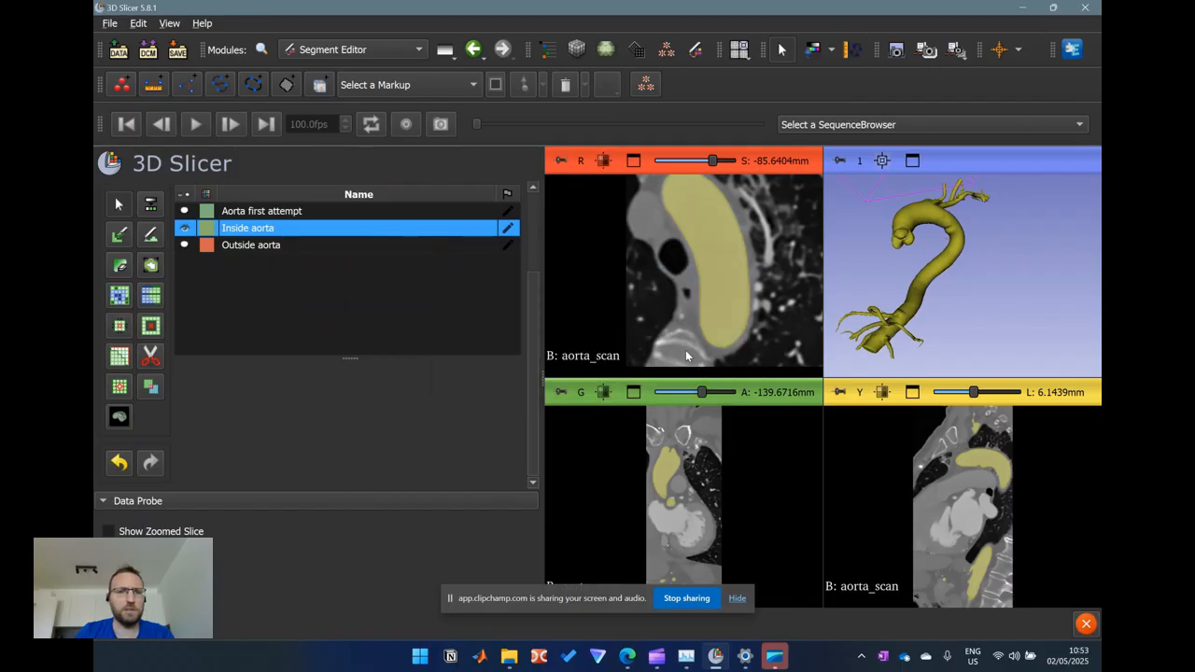
Save only Segmentation.seg.nrrd to the Downloads folder, excluding VolumeProperty.vp from the save
click(176, 58)
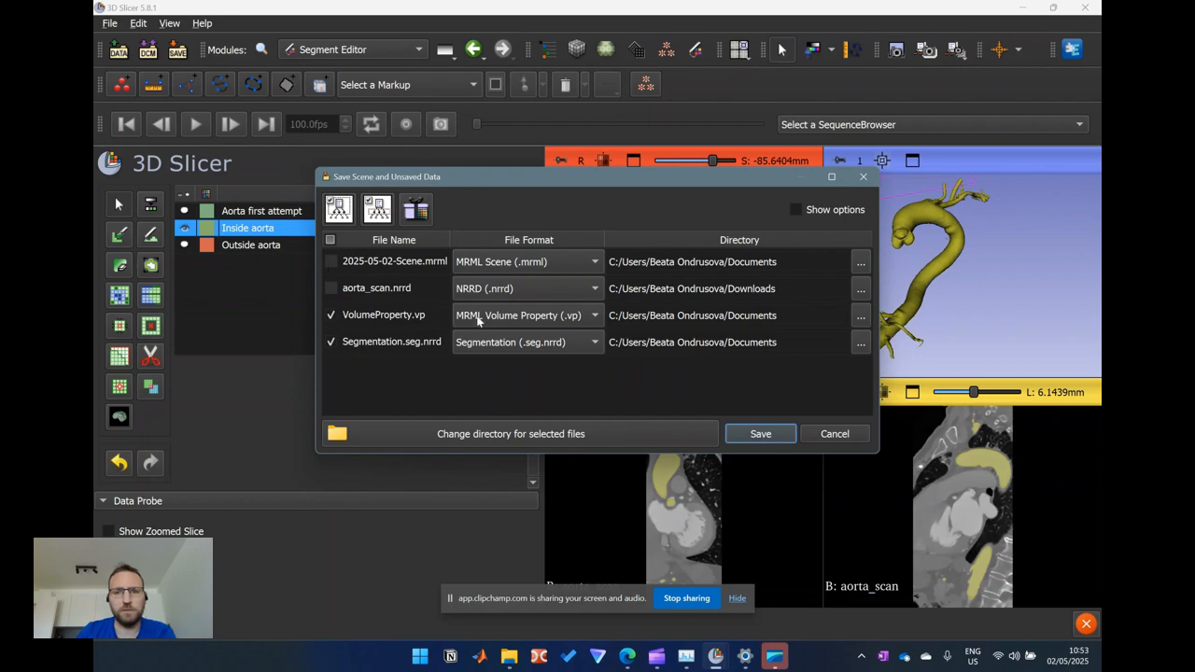
click(331, 318)
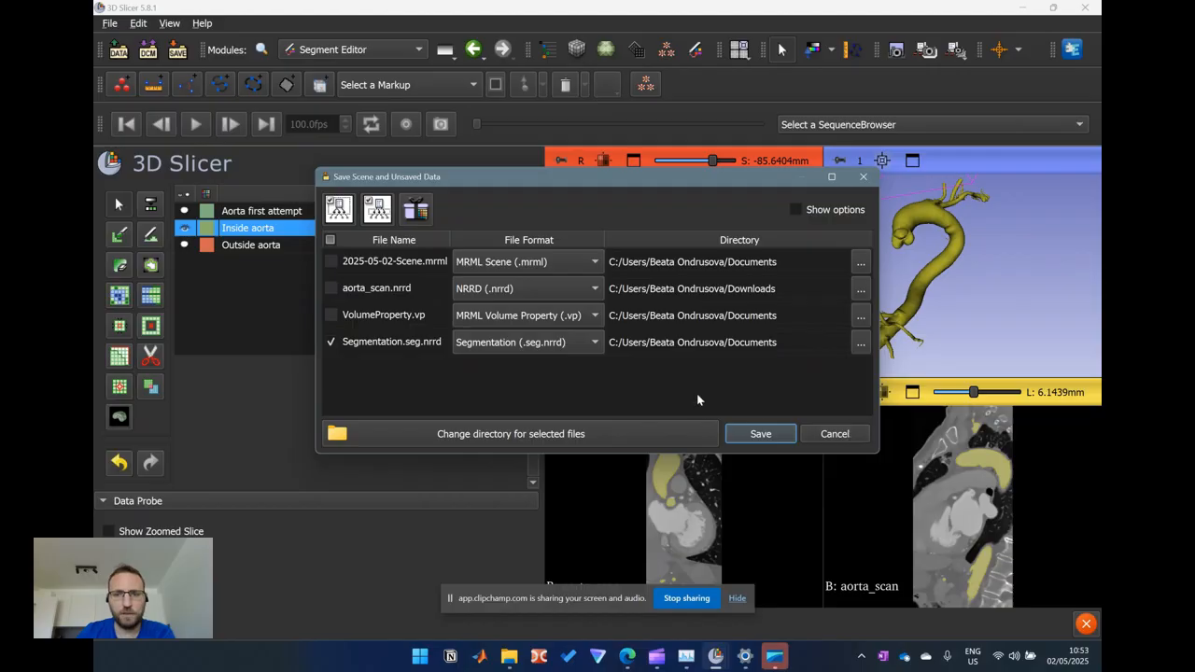
click(859, 343)
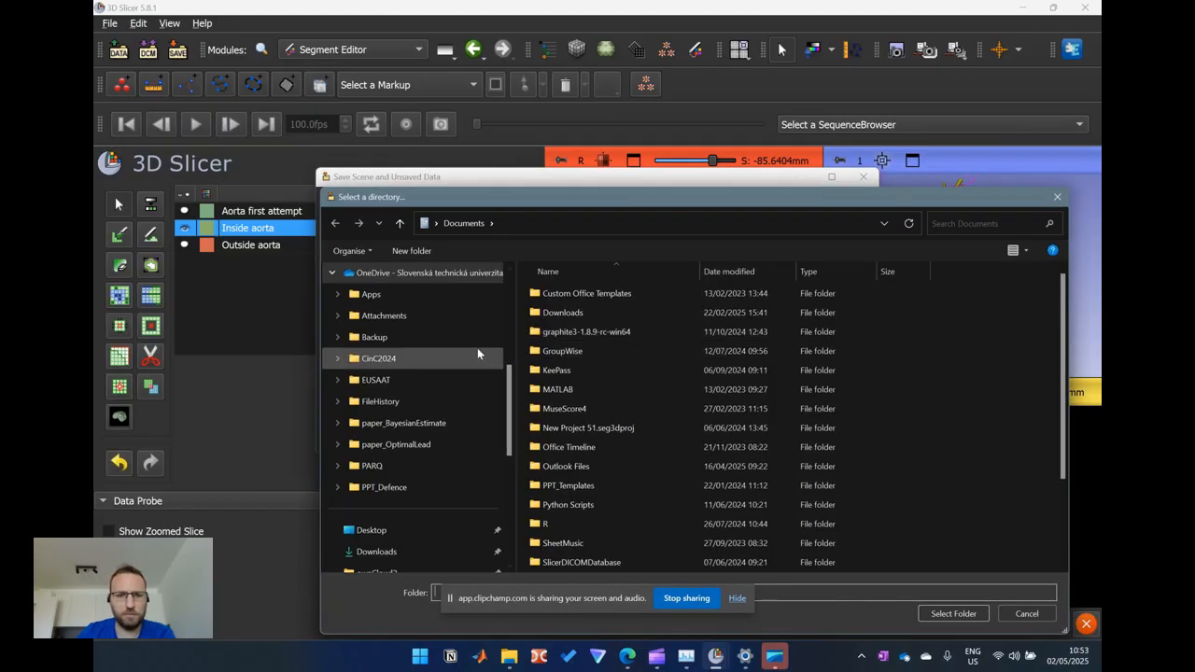
scroll(486, 353, down, 4)
click(412, 274)
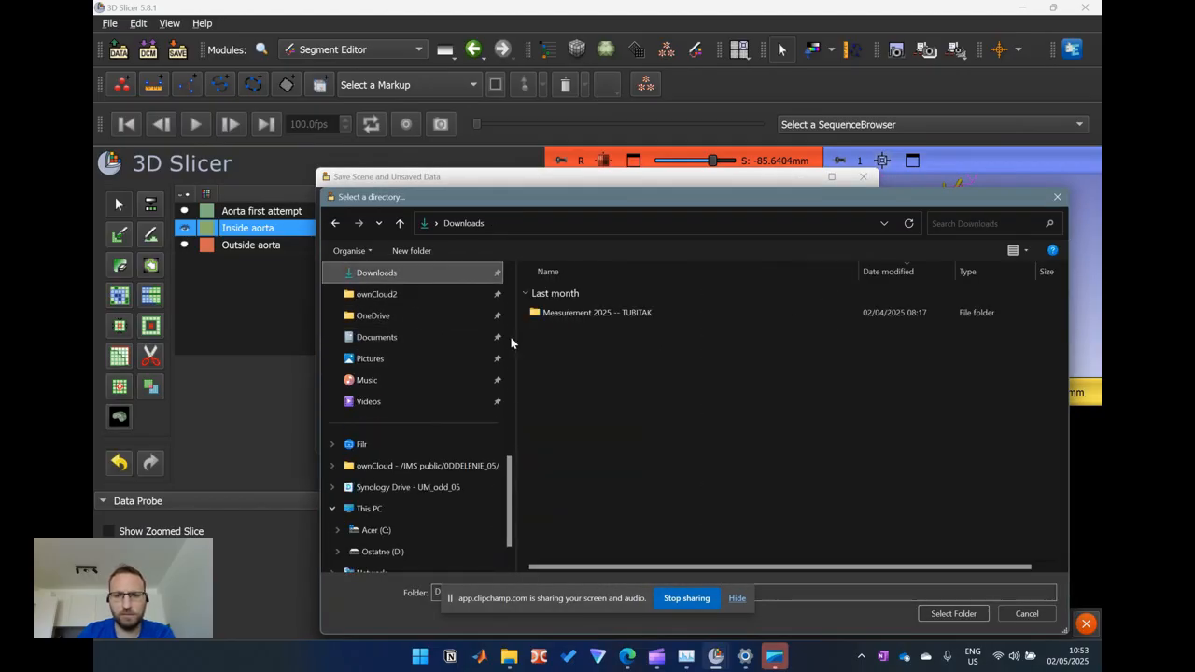
click(953, 614)
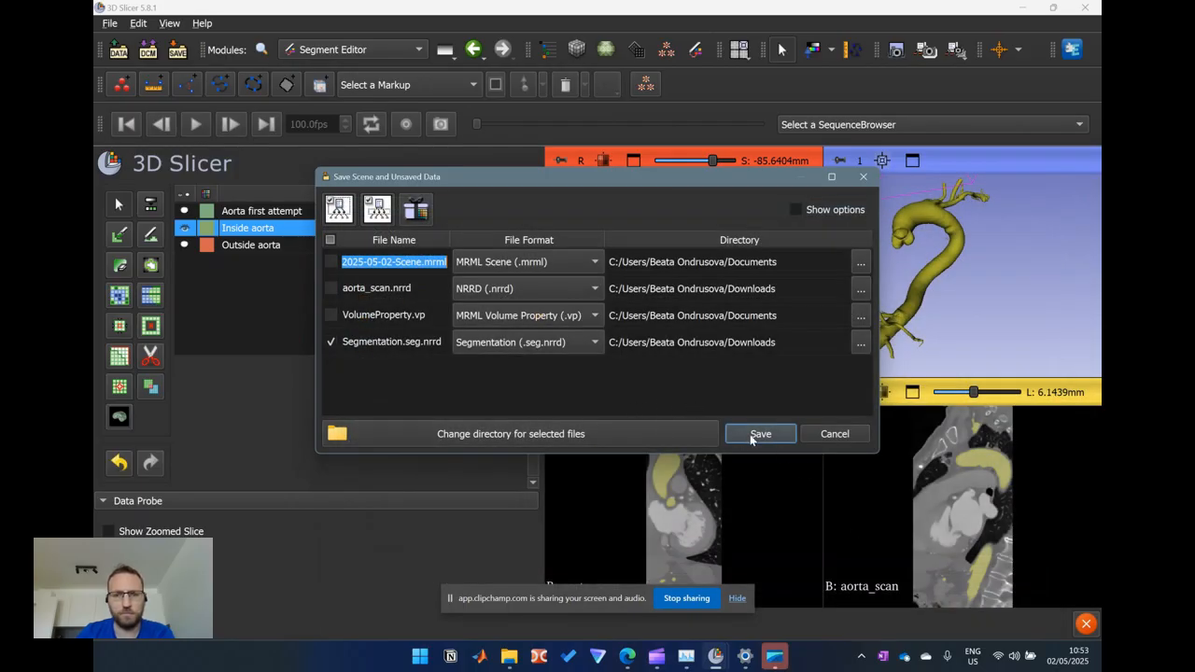
click(753, 435)
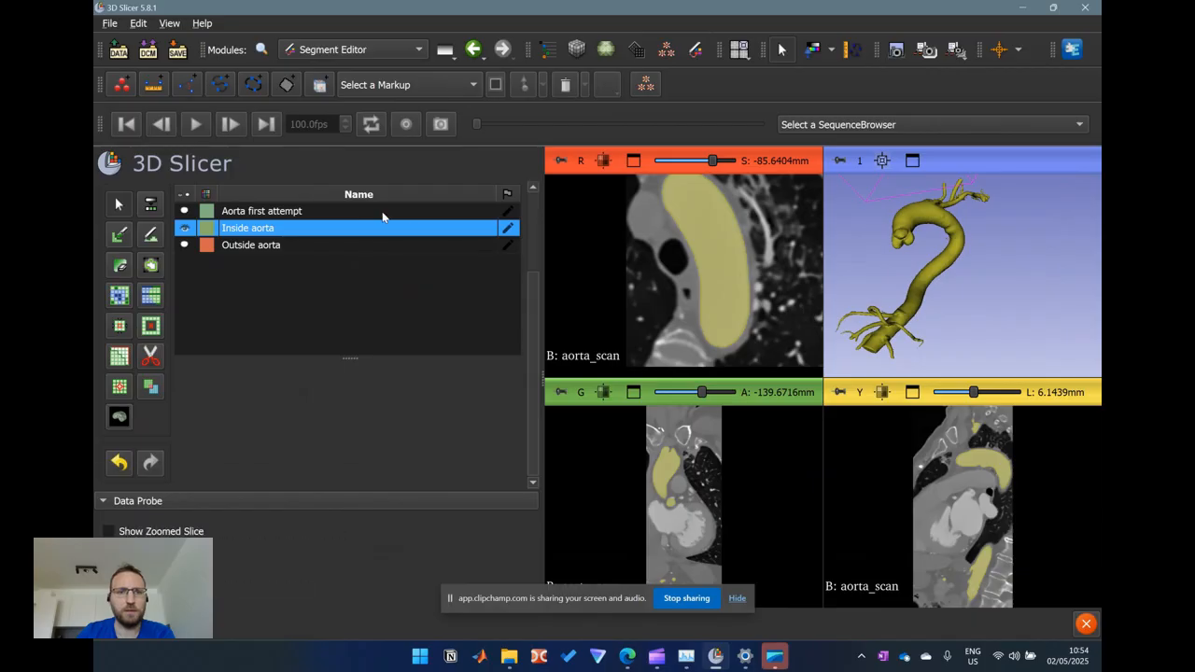
Restart the program from the Extensions Manager to load the installed TotalSegmentator extension, and confirm the restart
click(112, 25)
click(111, 24)
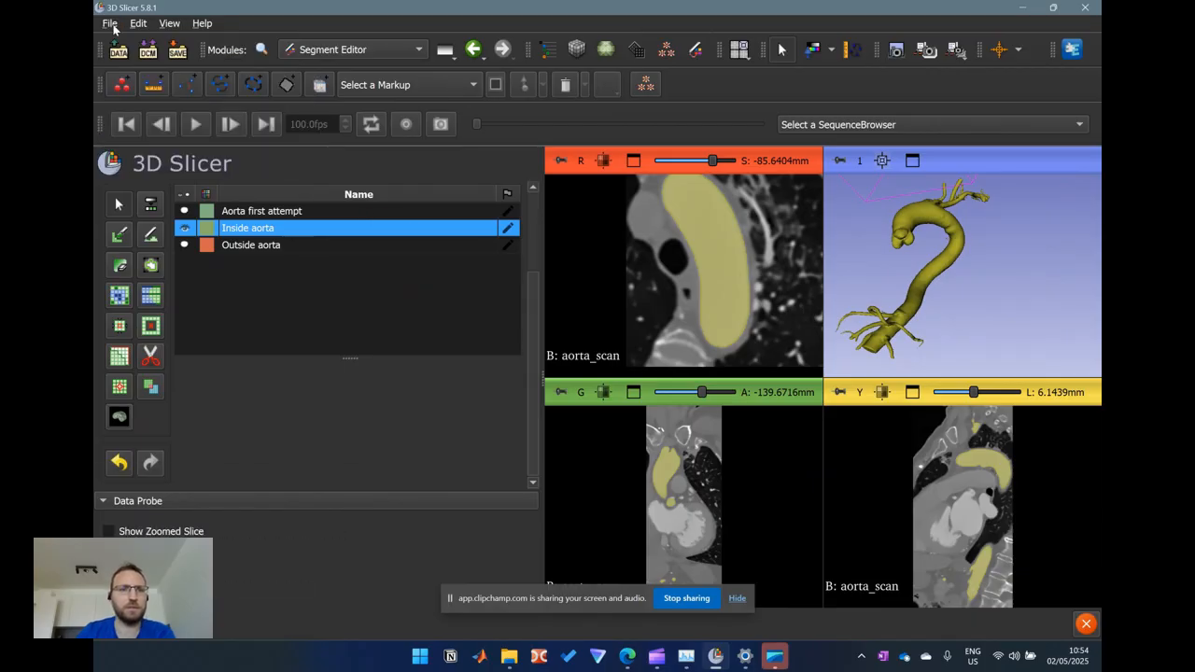
click(171, 25)
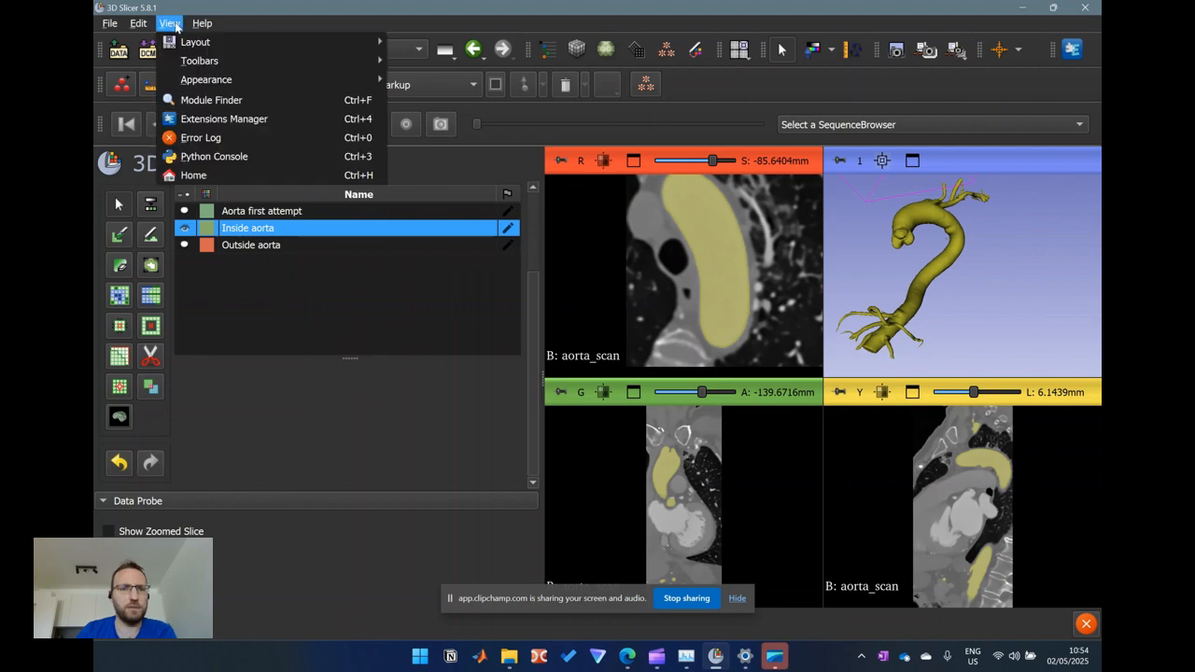
click(217, 119)
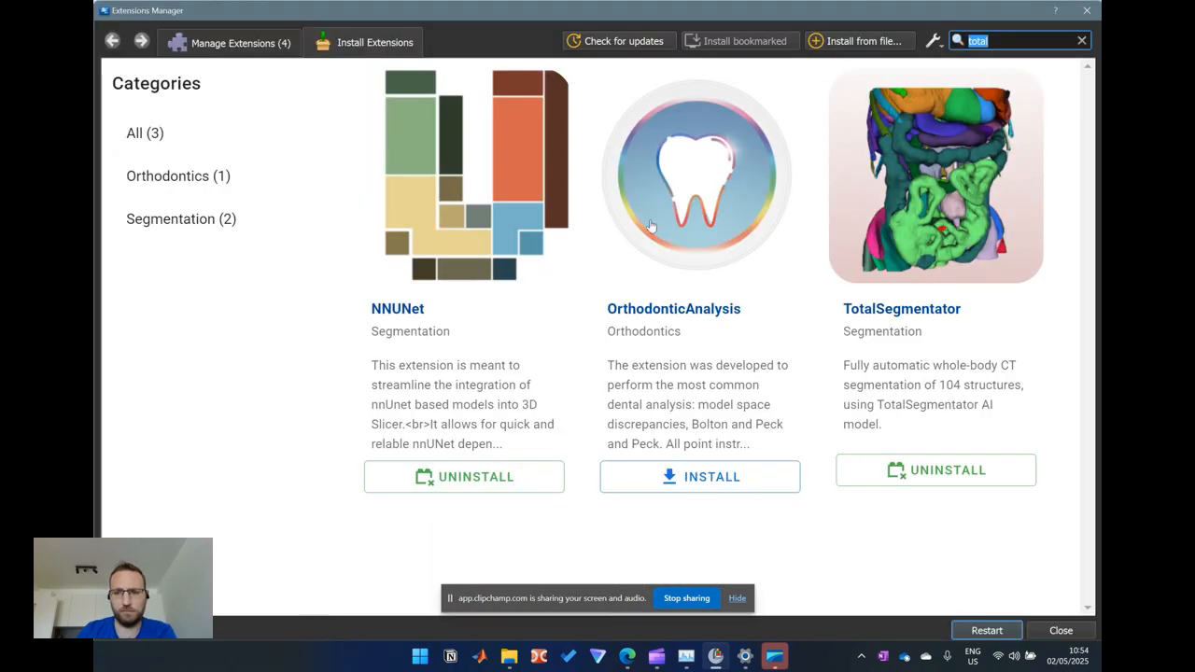
click(992, 632)
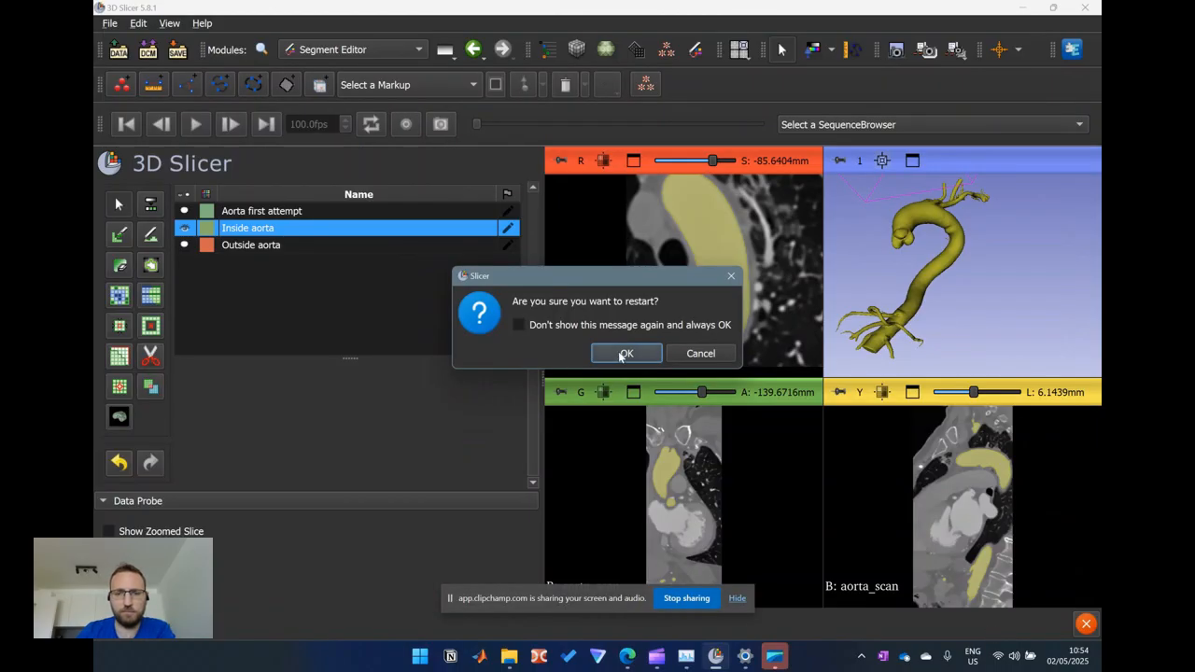
click(627, 354)
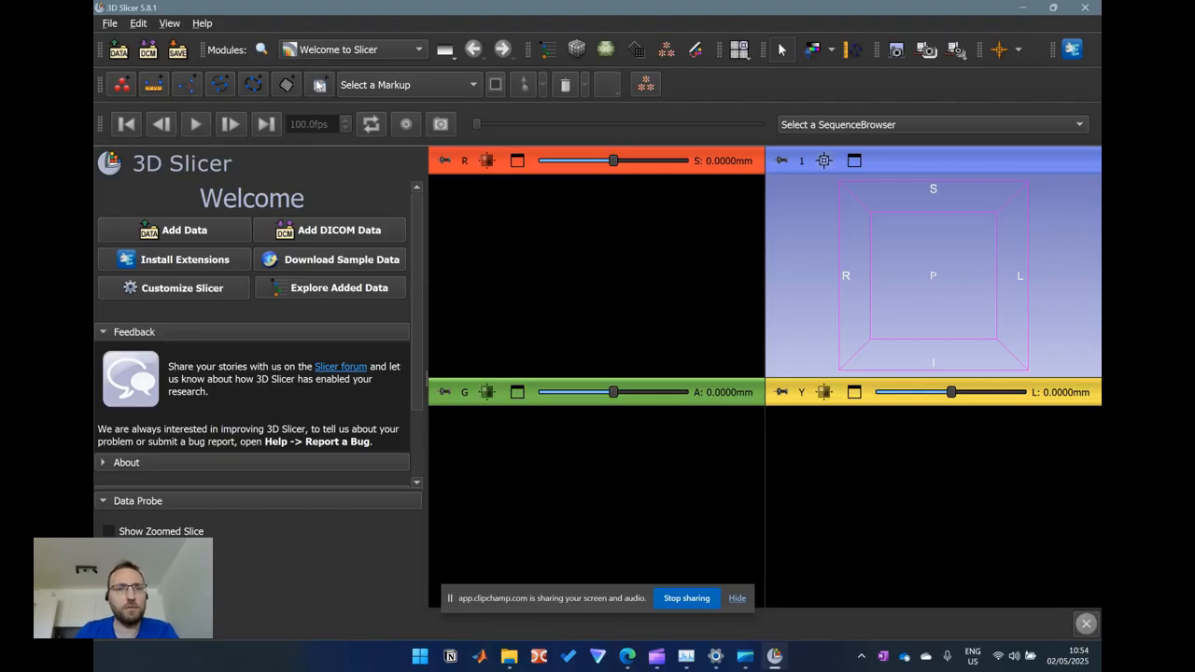
click(324, 49)
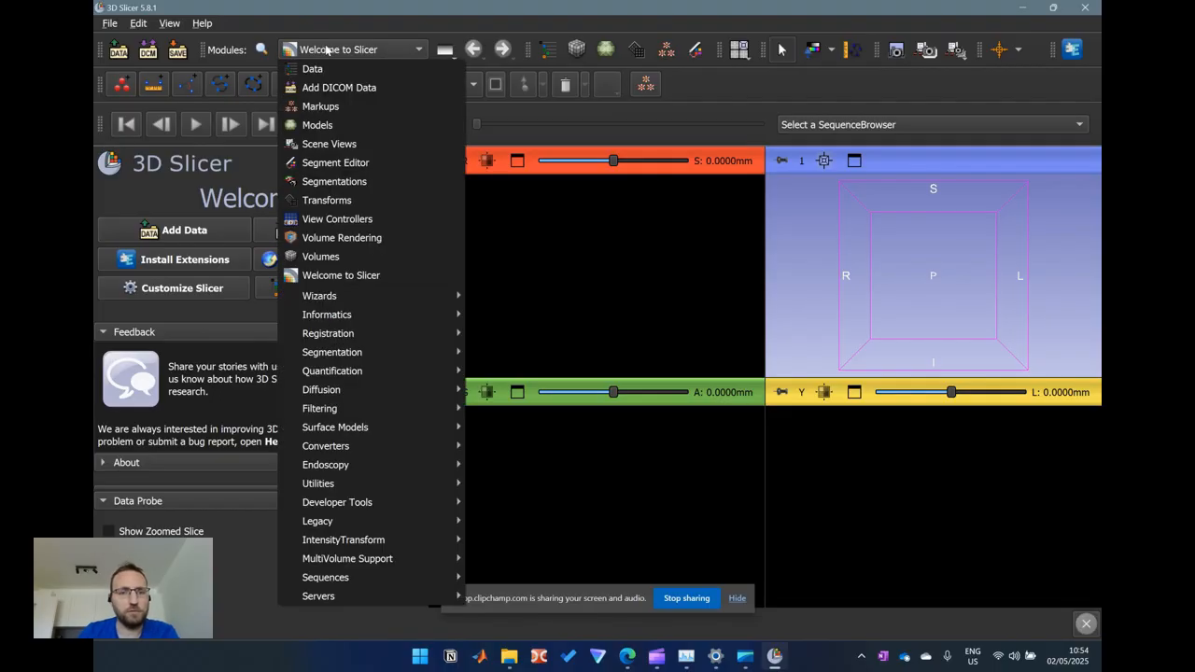
mouse_move(396, 311)
mouse_move(379, 336)
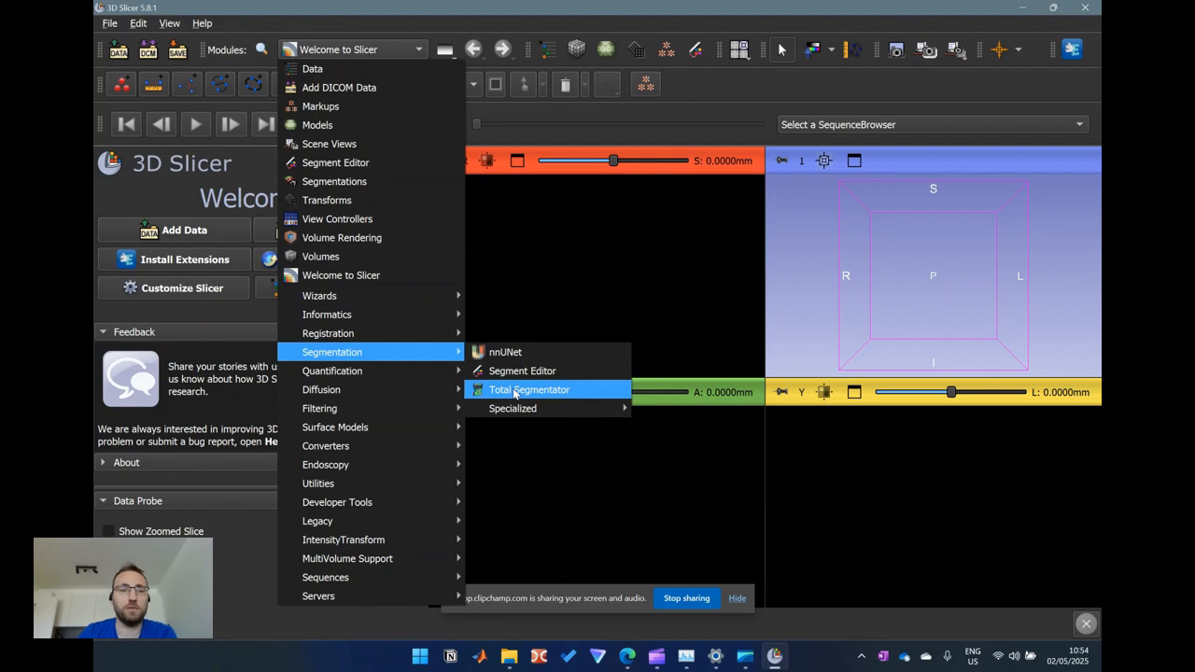
click(176, 324)
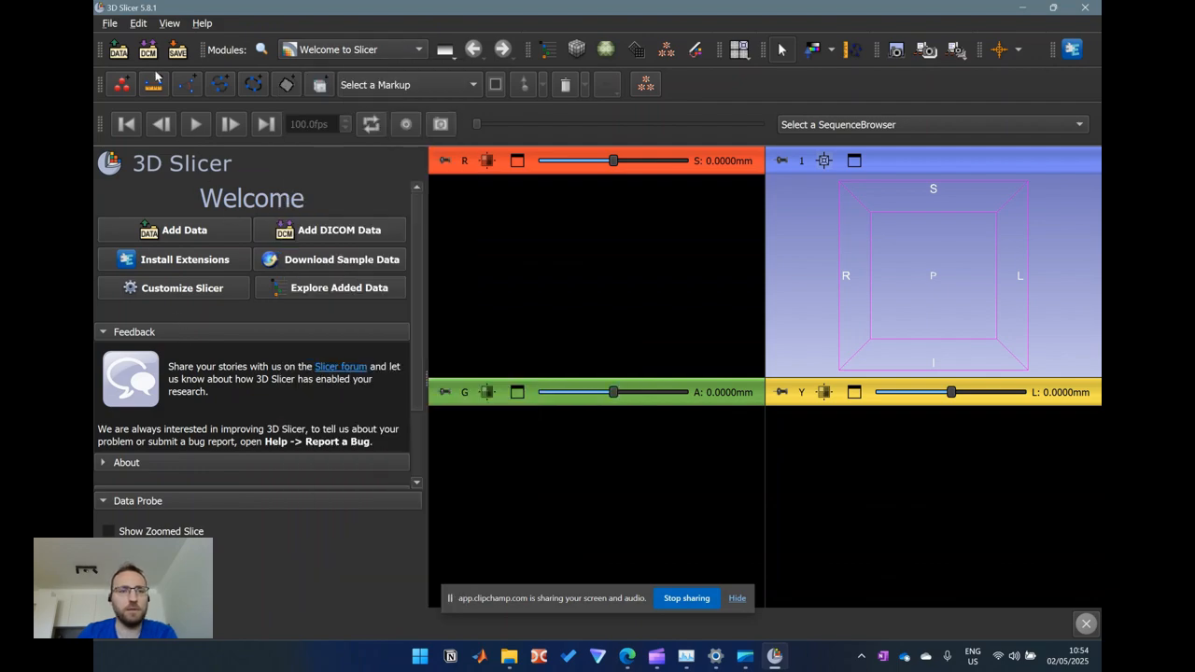
Load the aorta_scan file from the Downloads folder into the empty scene
click(118, 52)
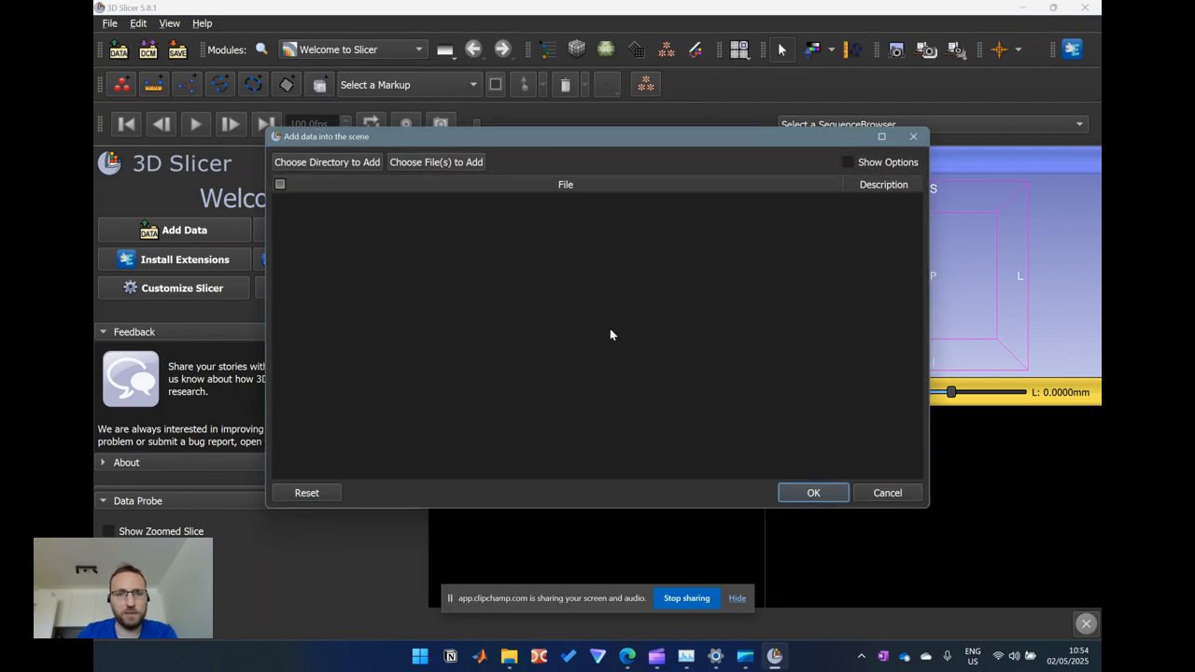
click(436, 164)
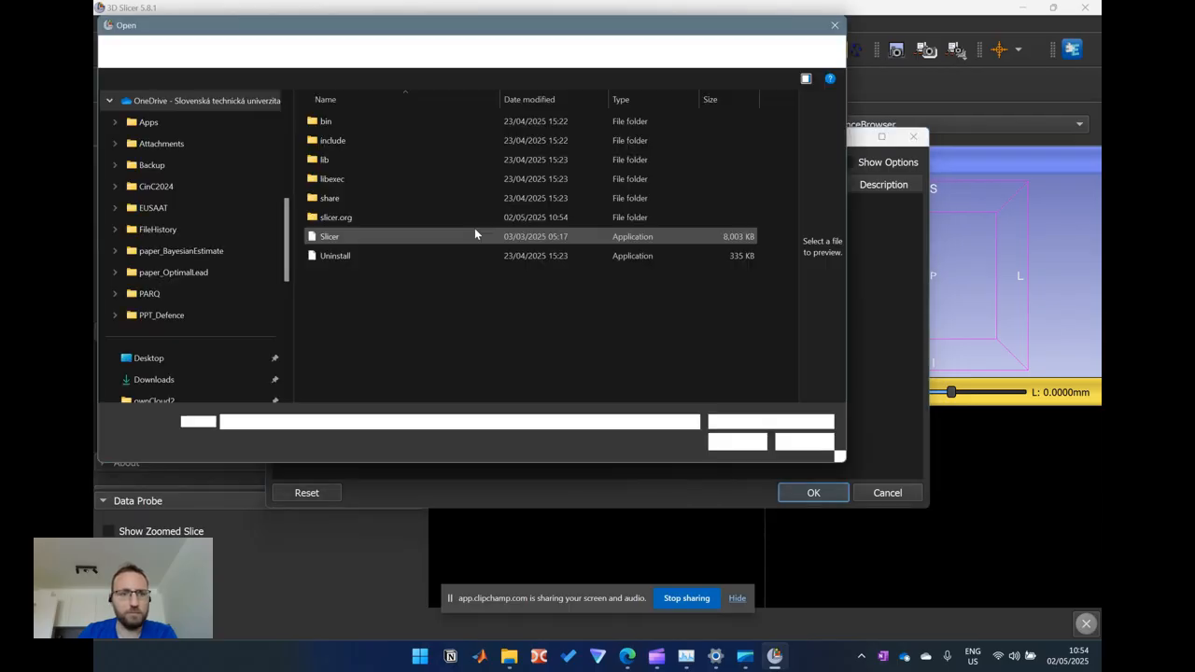
scroll(206, 336, down, 2)
click(215, 316)
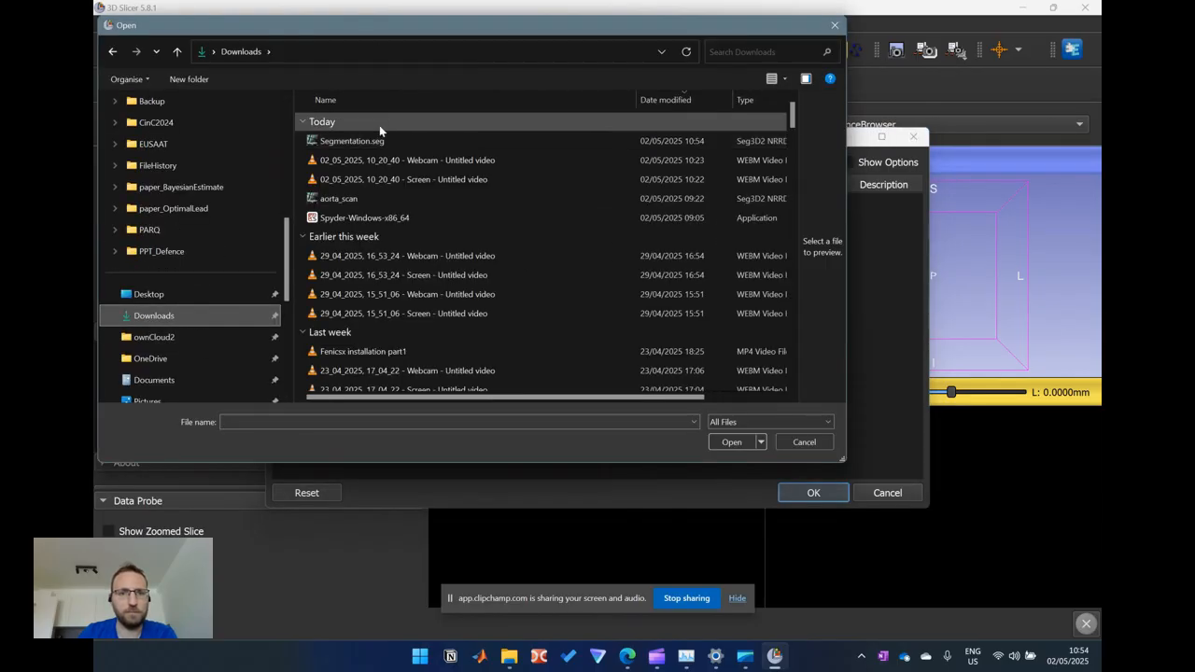
double_click(383, 196)
click(814, 495)
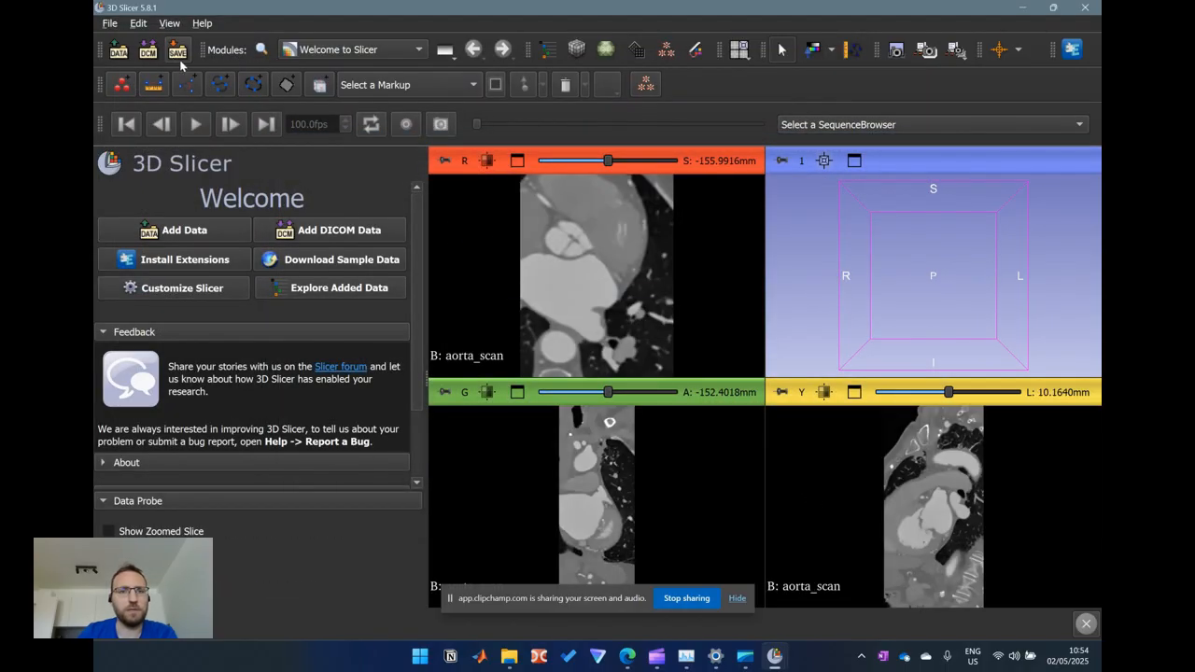
Open the Total Segmentator module from the Segmentation category
click(295, 54)
mouse_move(386, 353)
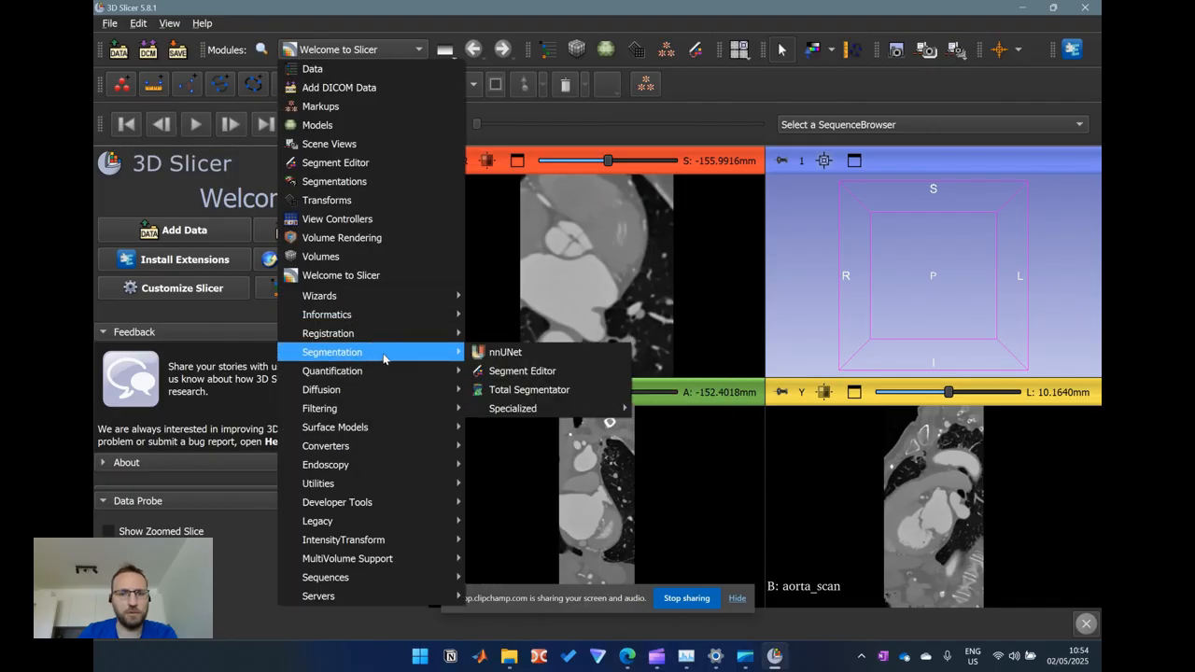
click(528, 390)
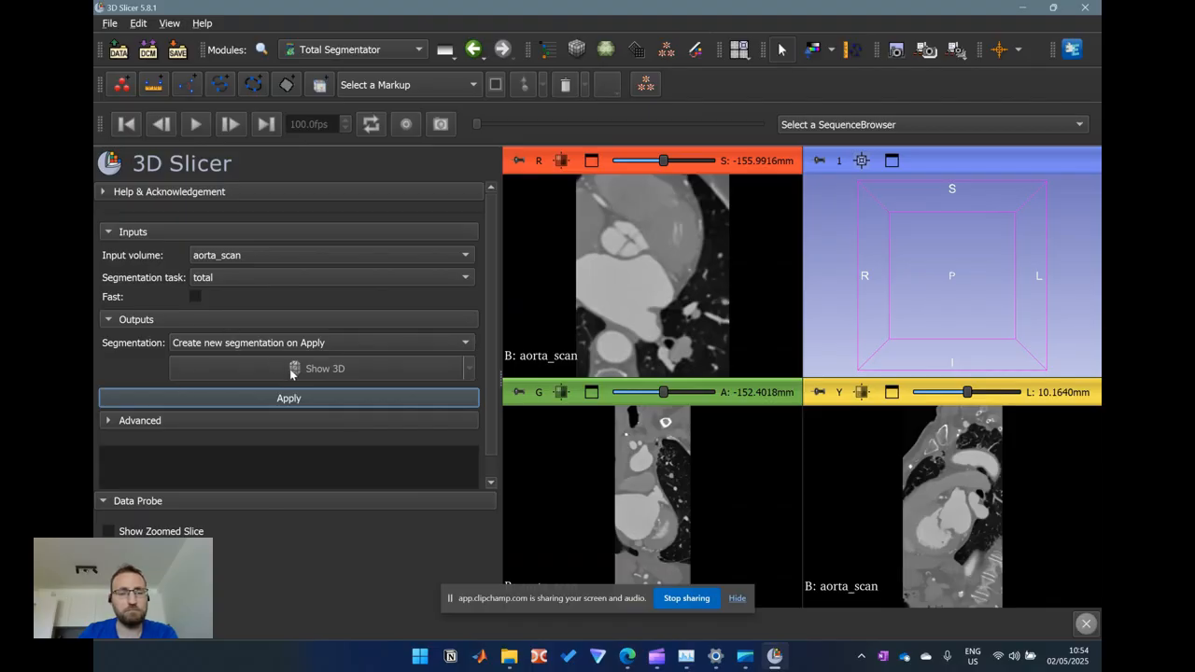
Review the available segmentation tasks, keep total, and run the segmentation of aorta_scan into a new segmentation in Fast mode
click(236, 281)
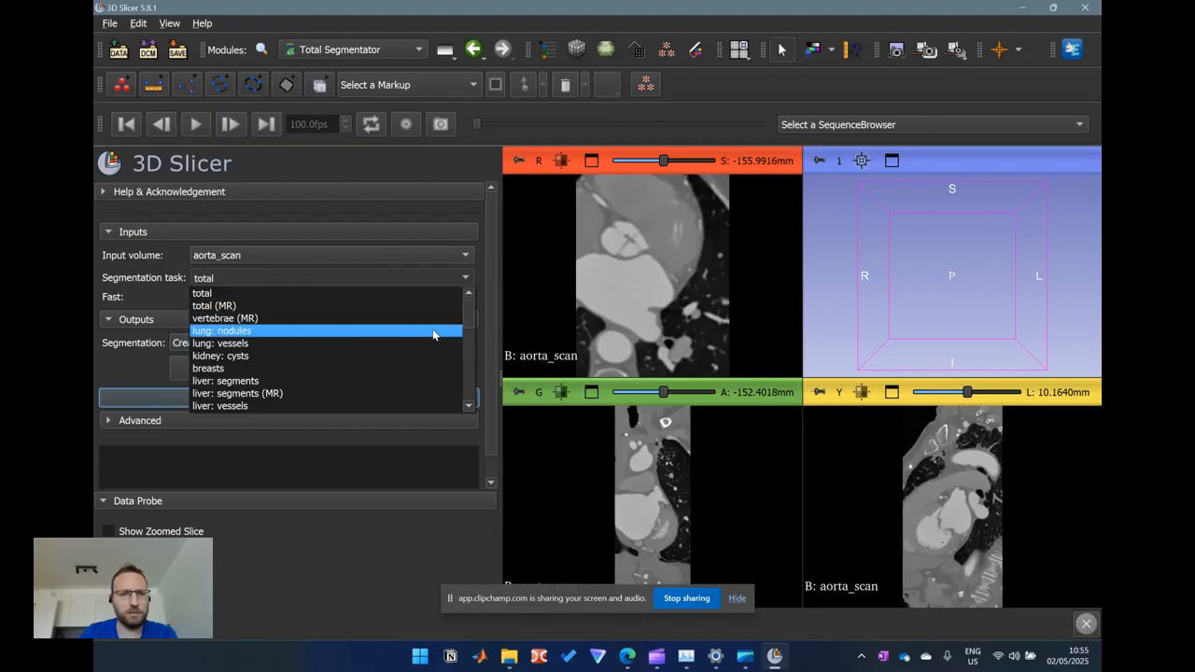
scroll(373, 361, down, 2)
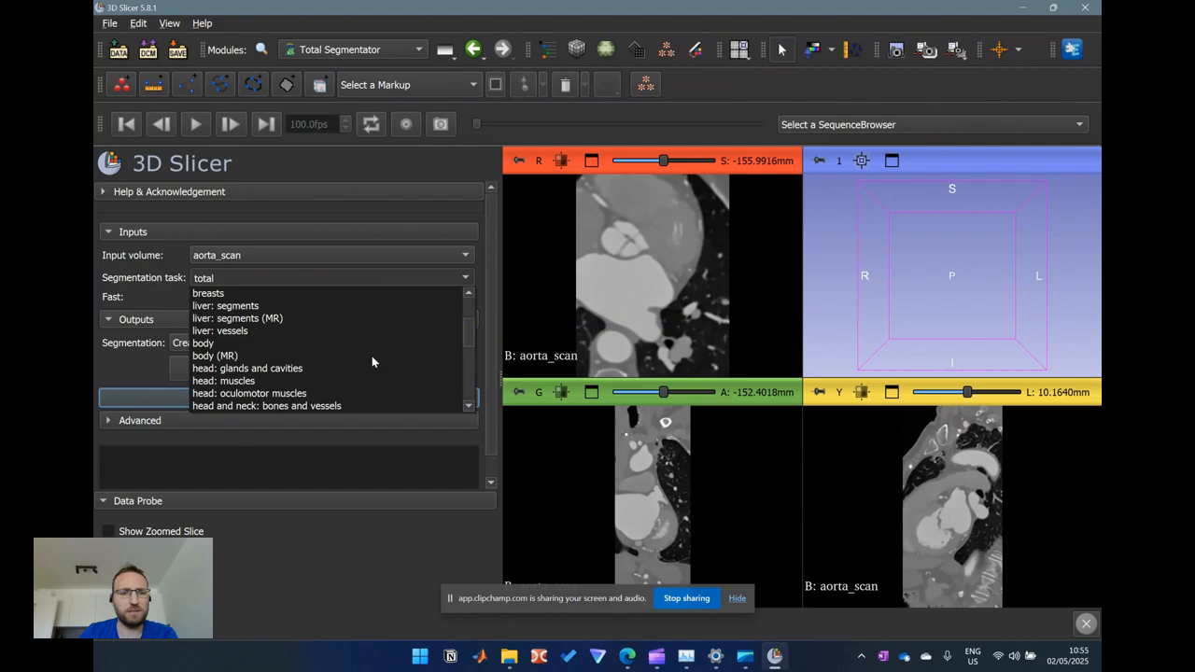
scroll(315, 358, down, 1)
scroll(315, 358, down, 1)
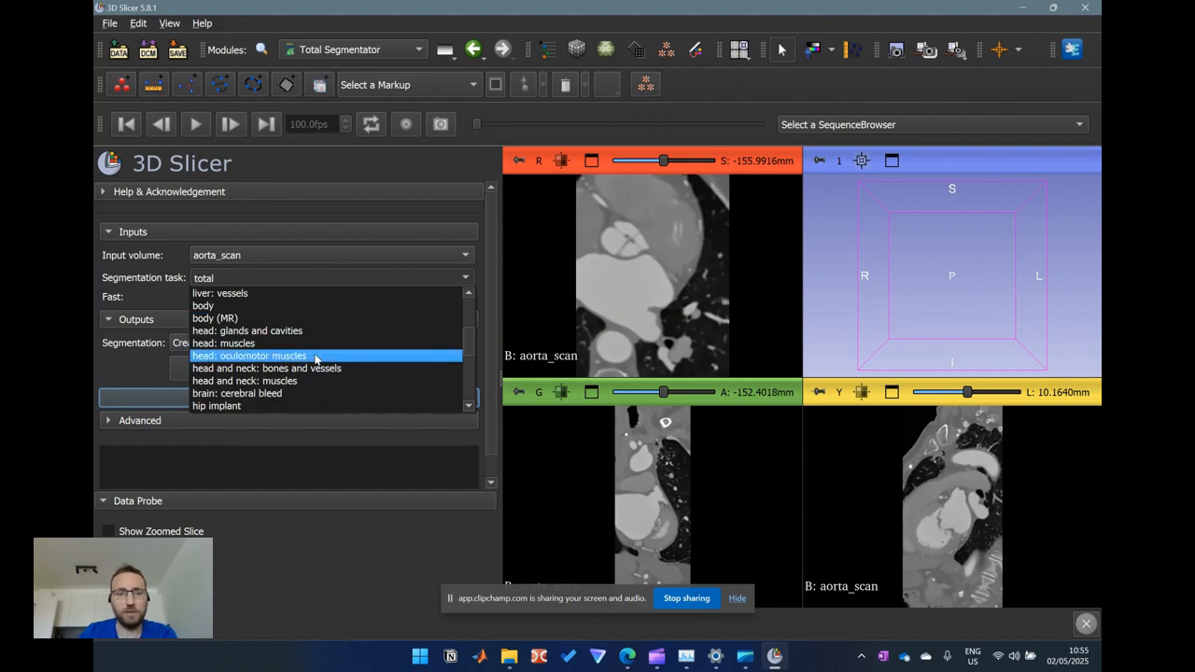
scroll(314, 357, down, 3)
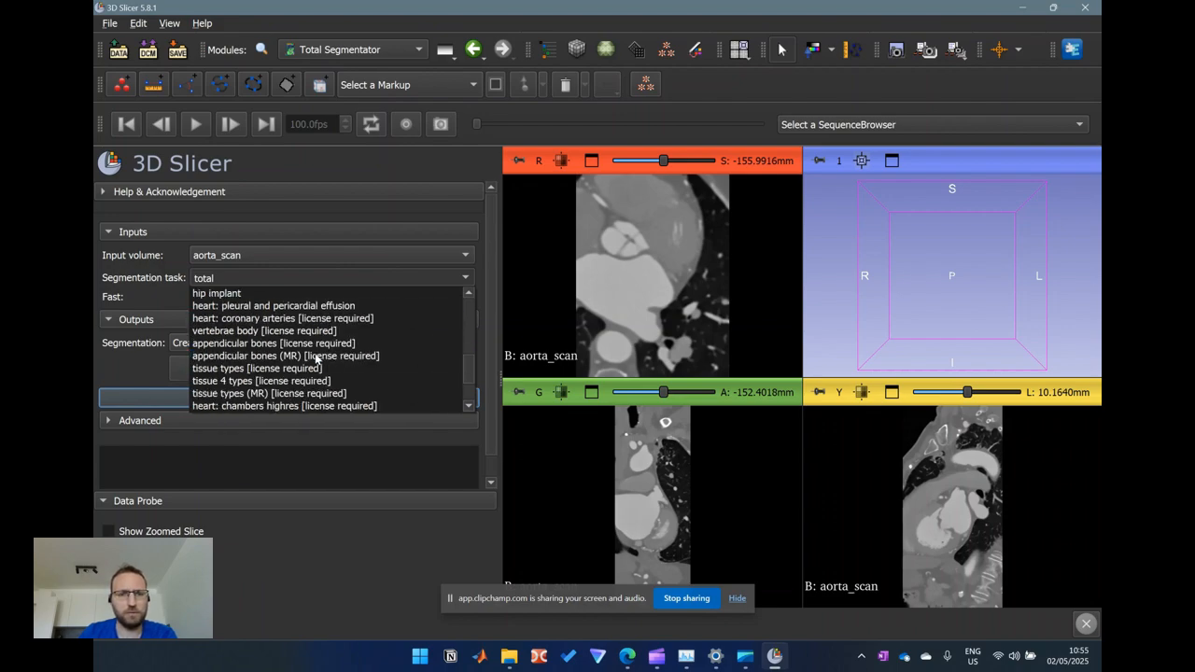
scroll(314, 357, up, 7)
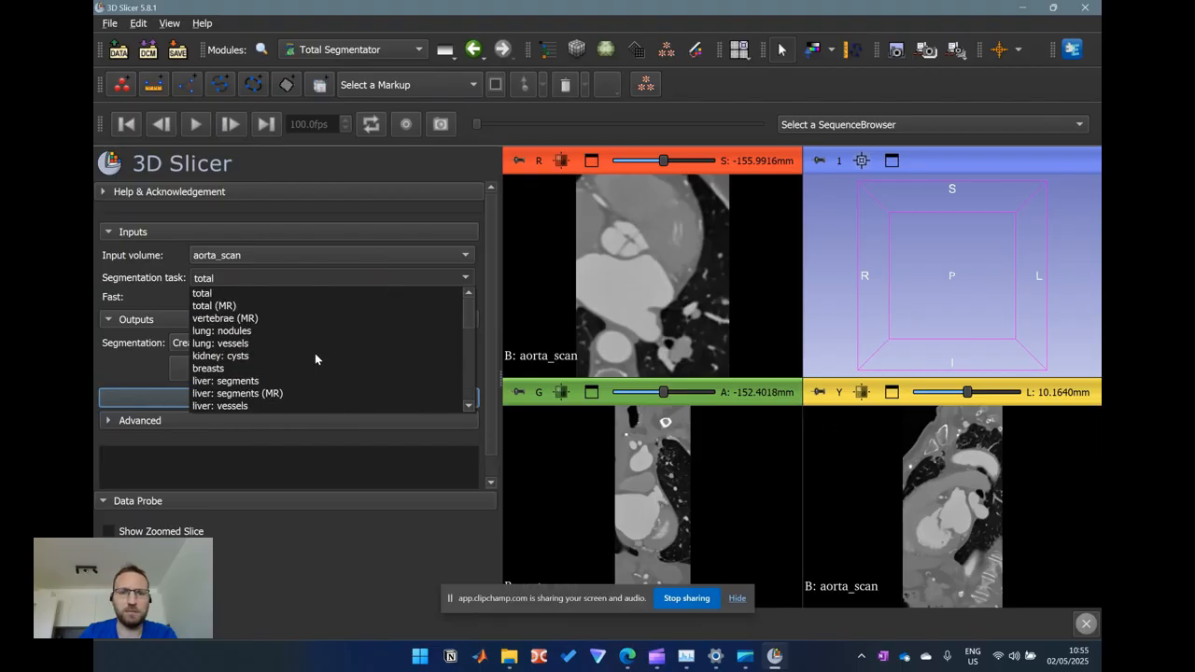
click(280, 297)
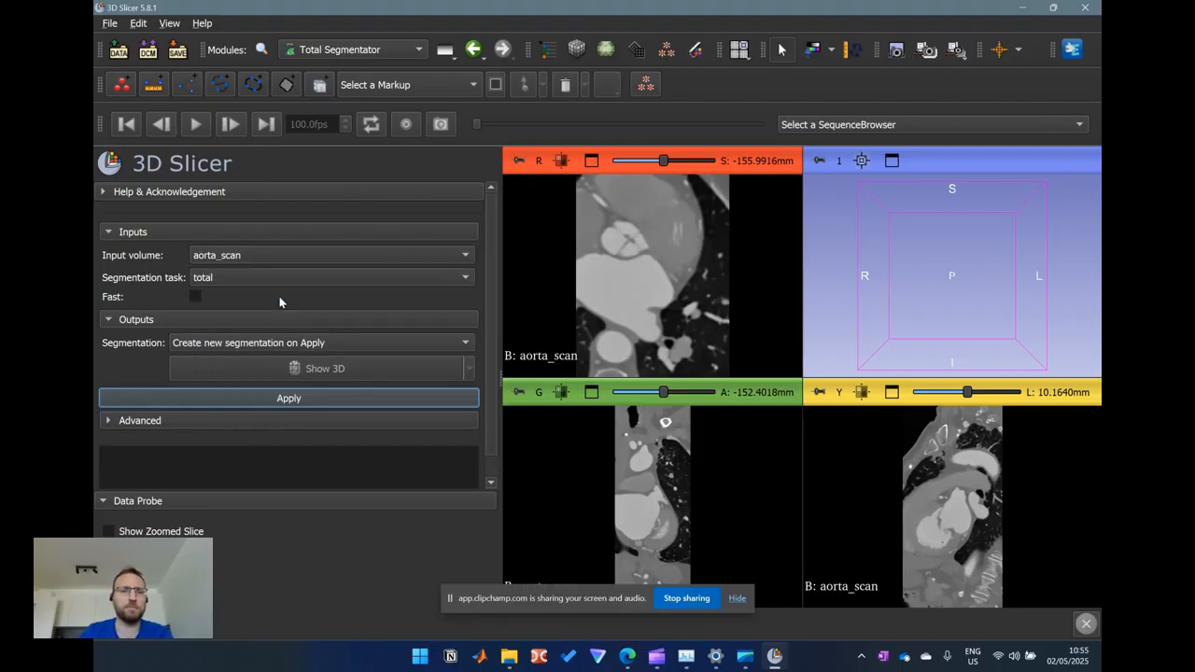
click(285, 400)
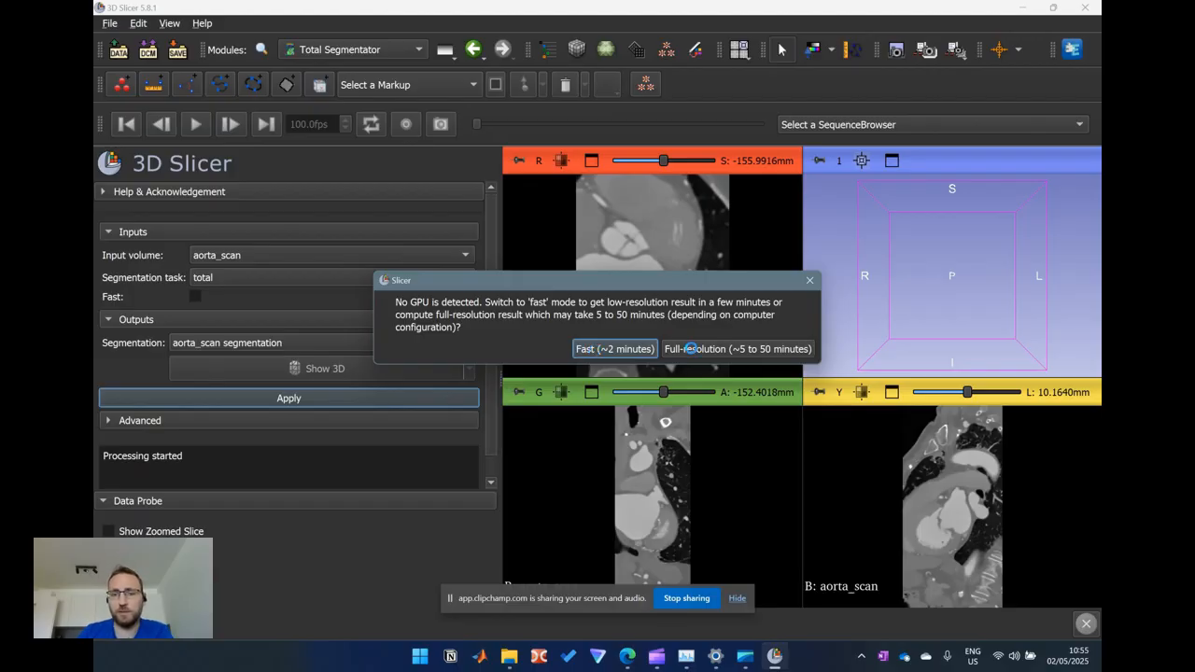
click(629, 350)
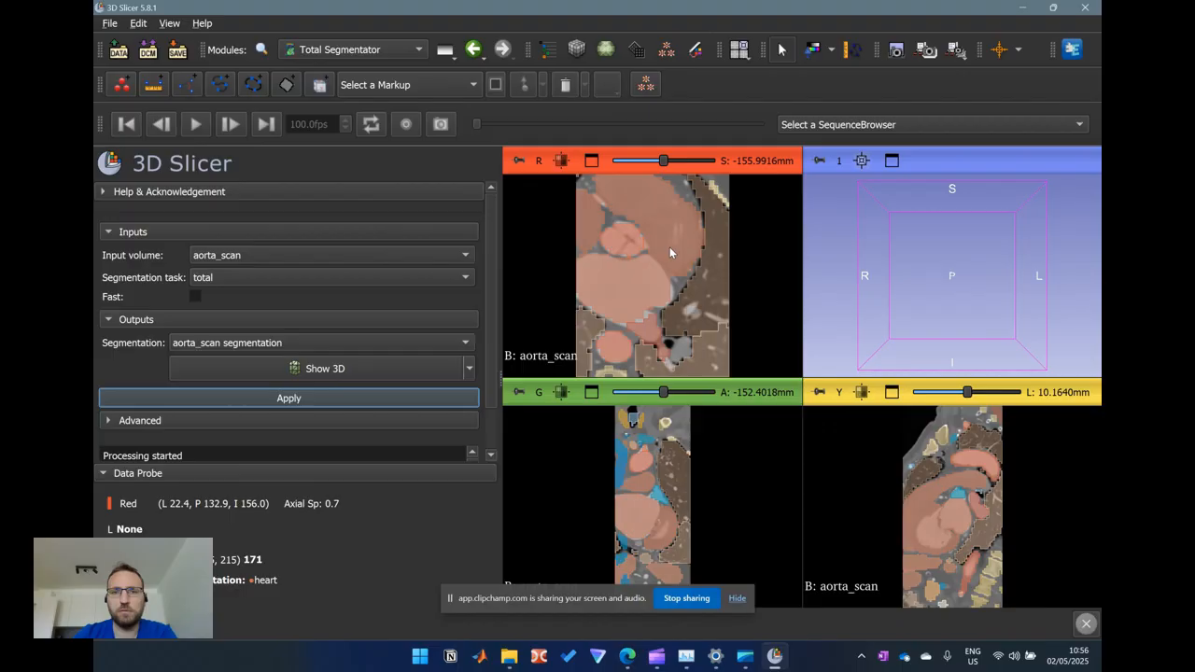
Open the result in the Segment Editor and display all segments in 3D in a maximized 3D view
click(695, 50)
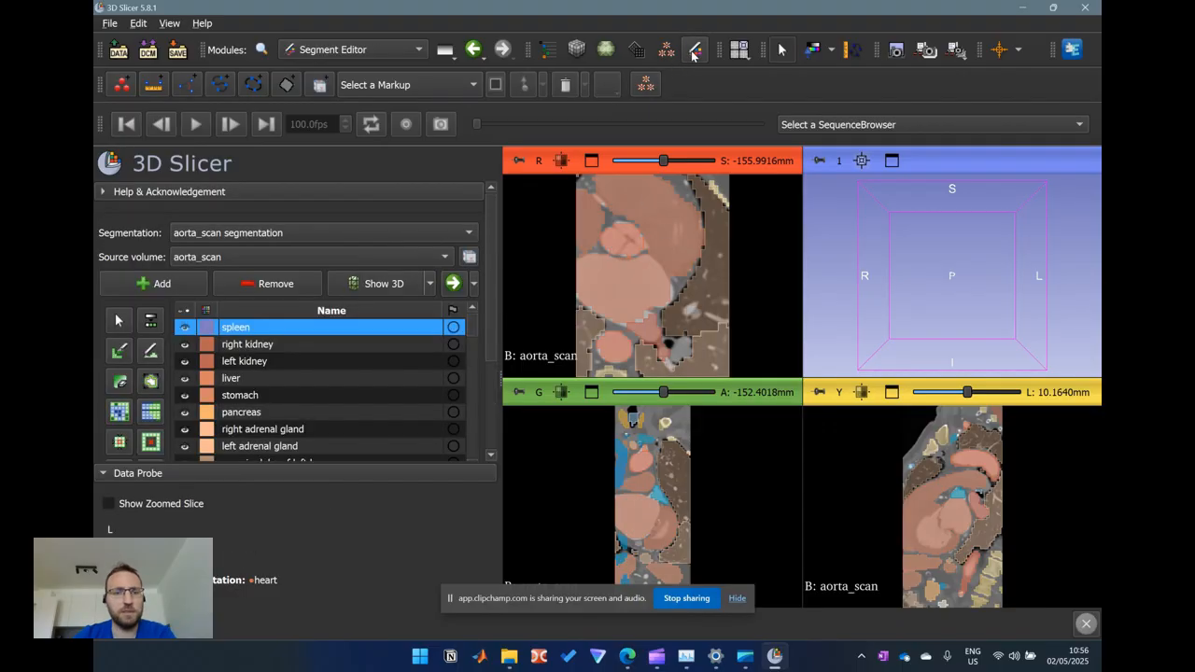
click(367, 287)
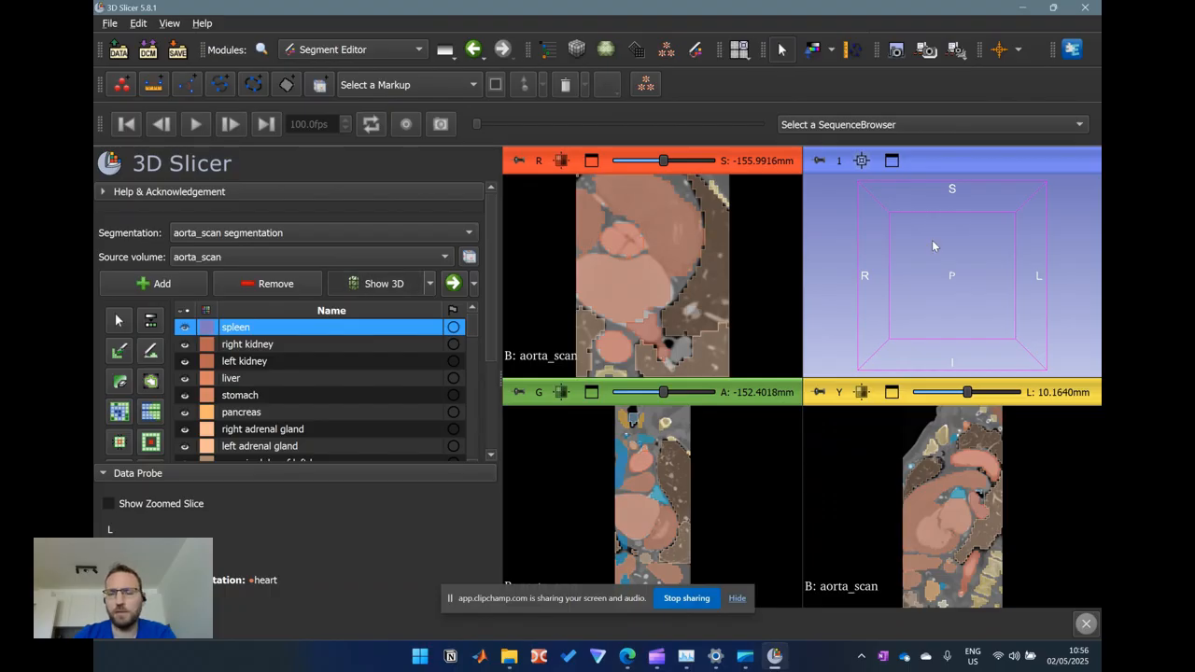
click(891, 160)
scroll(798, 504, down, 2)
middle_drag(806, 486, 774, 407)
middle_drag(770, 534, 714, 399)
drag(714, 399, 682, 397)
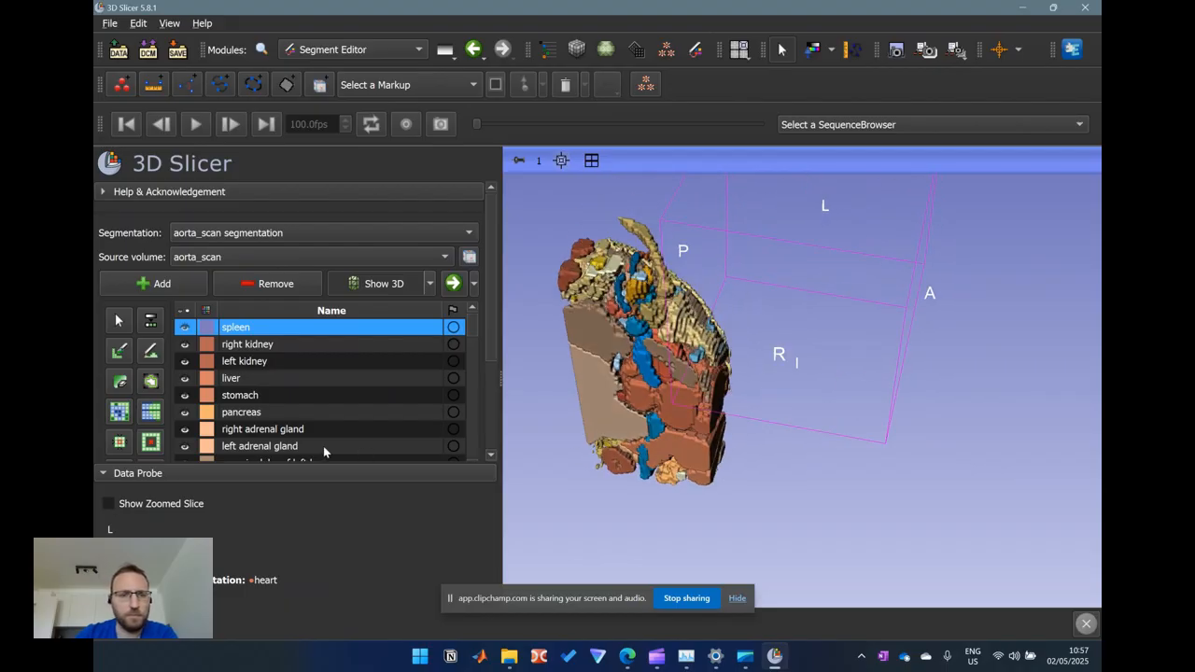
Show only the aorta segment of aorta_scan segmentation and inspect its 3D model from several sides
scroll(264, 411, down, 1)
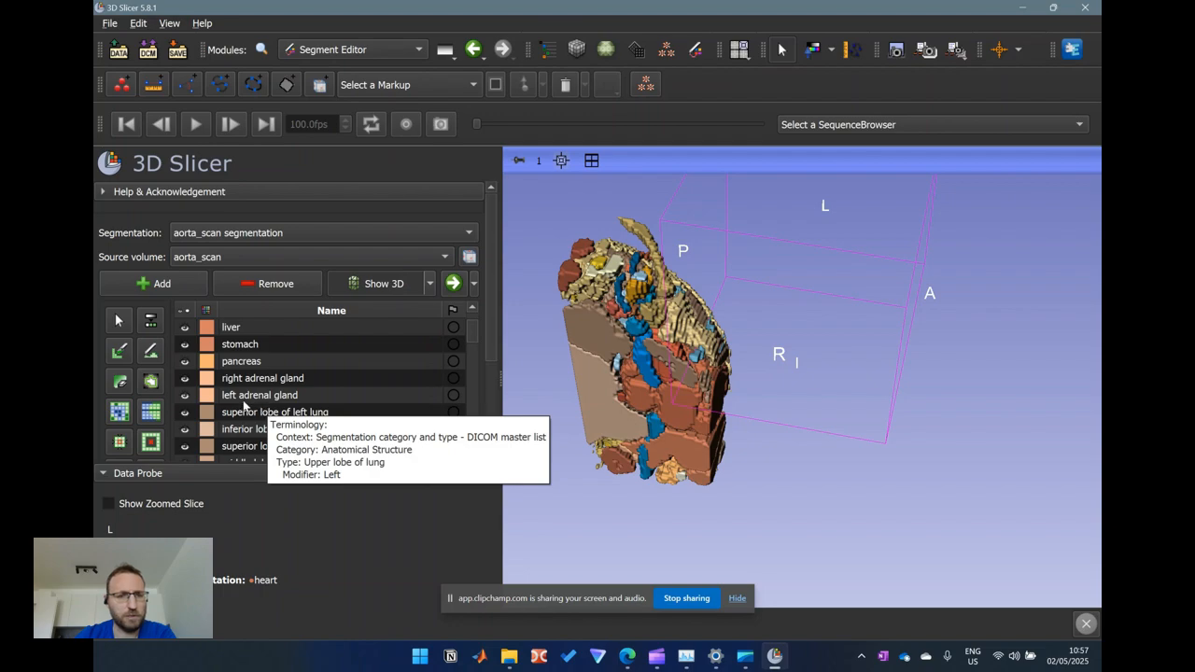
scroll(267, 364, down, 1)
scroll(264, 381, down, 3)
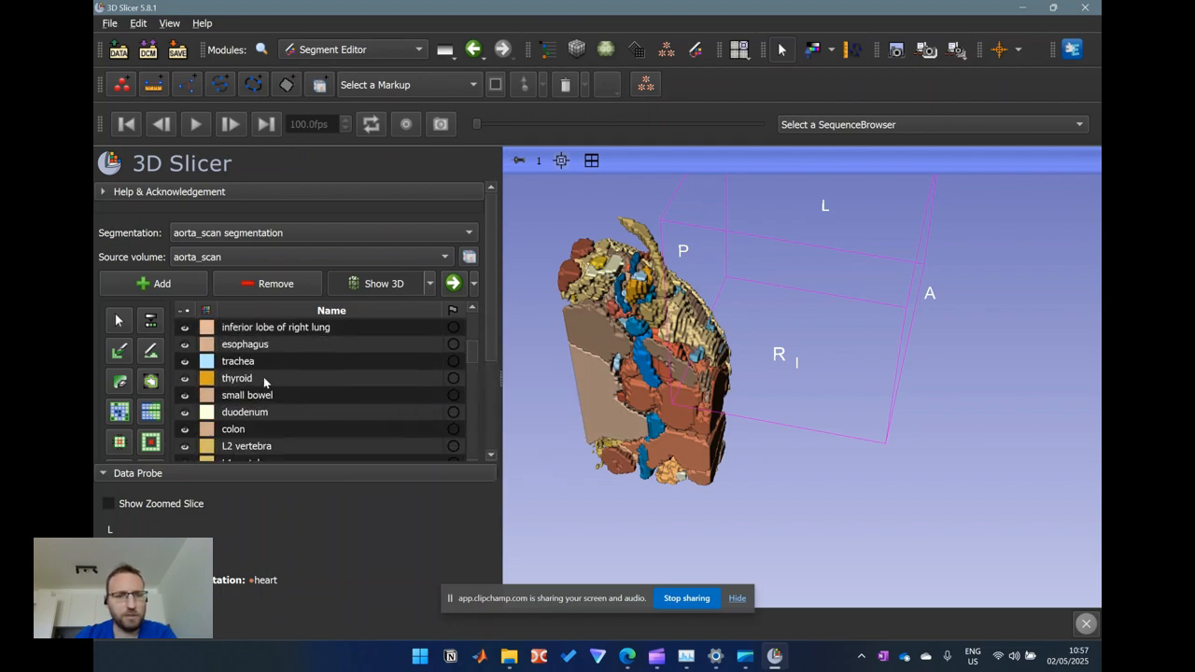
scroll(264, 378, down, 6)
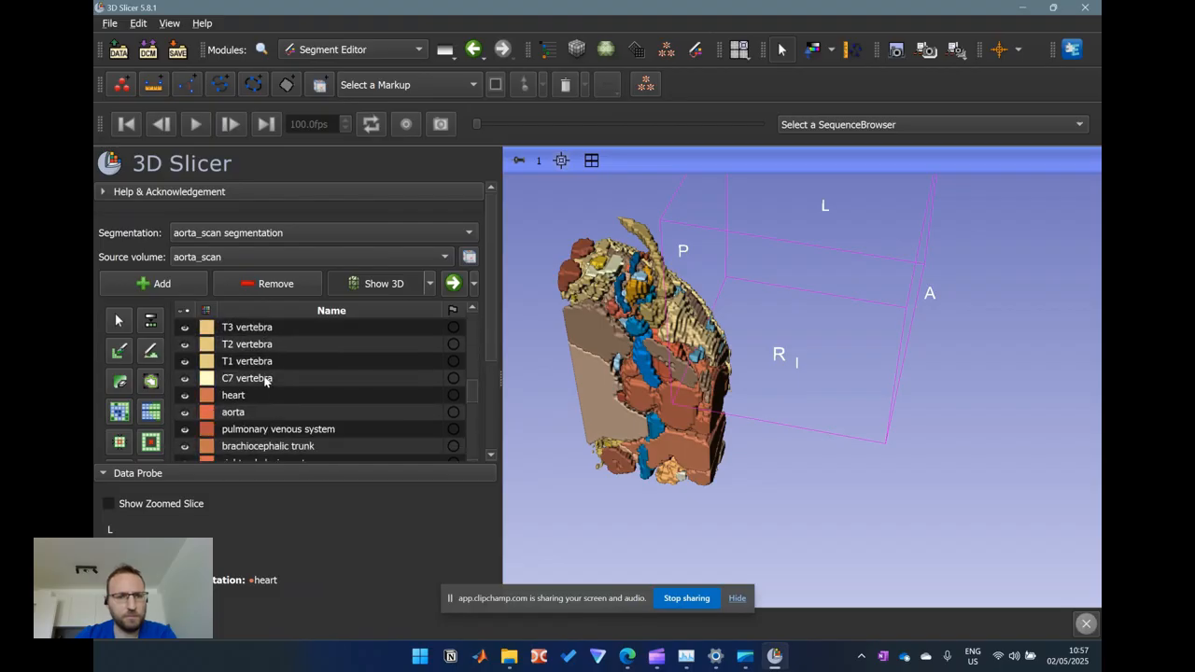
right_click(243, 364)
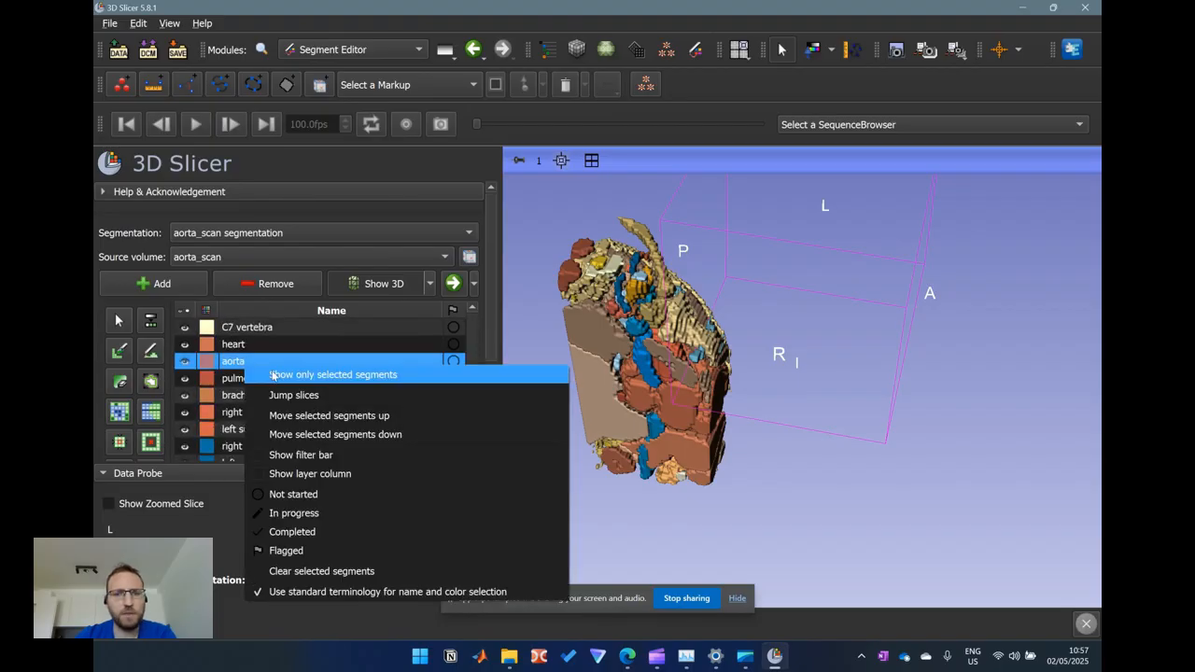
click(273, 375)
drag(690, 405, 772, 394)
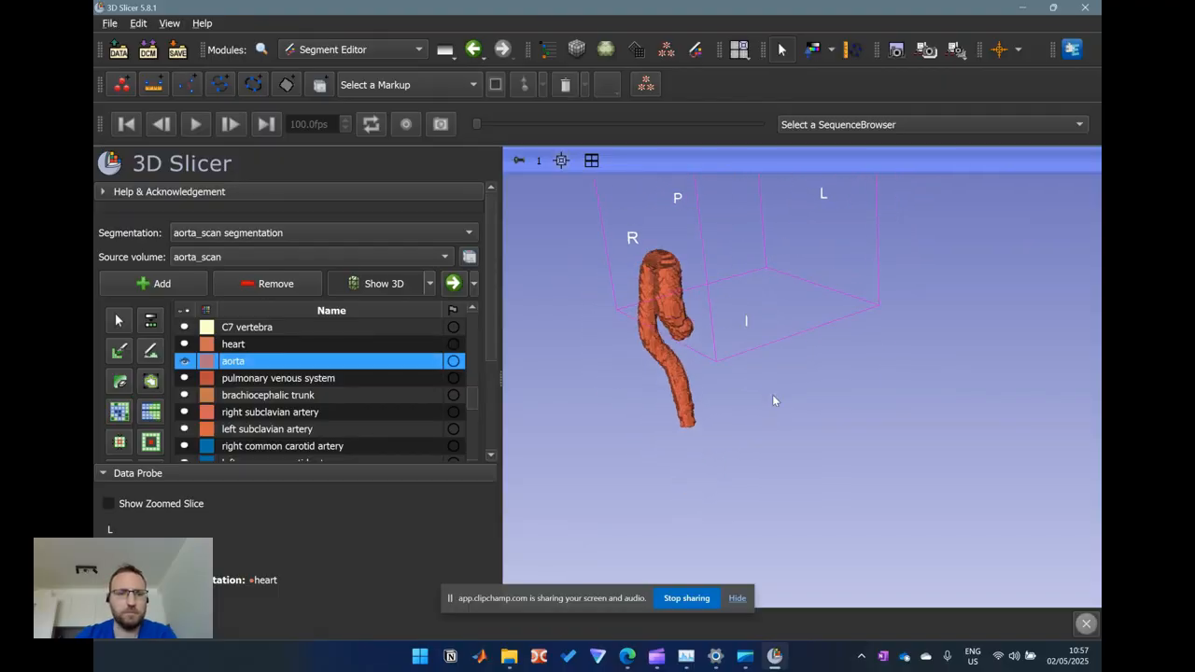
scroll(213, 422, down, 3)
scroll(212, 422, up, 3)
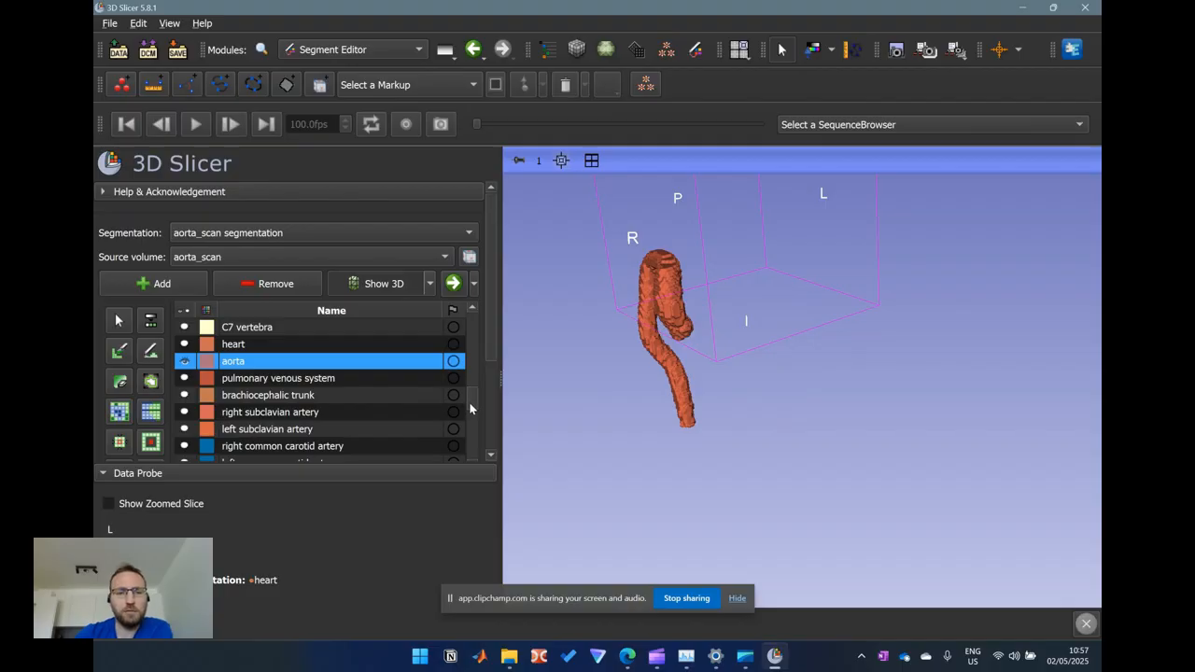
drag(468, 404, 467, 331)
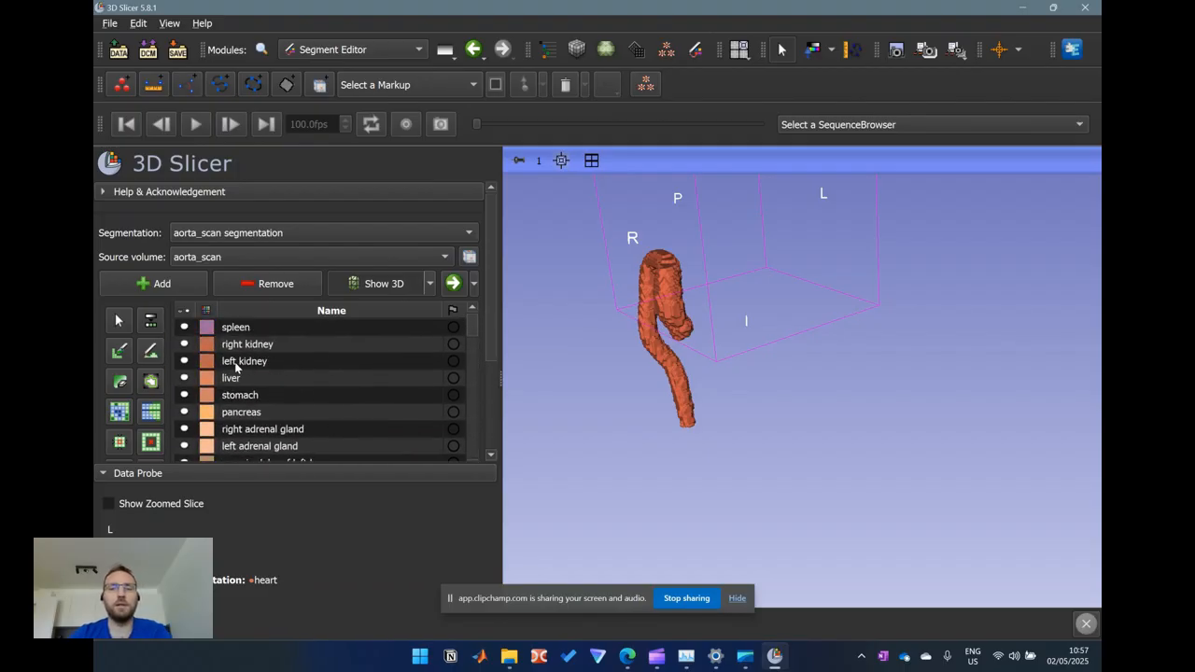
drag(706, 372, 807, 347)
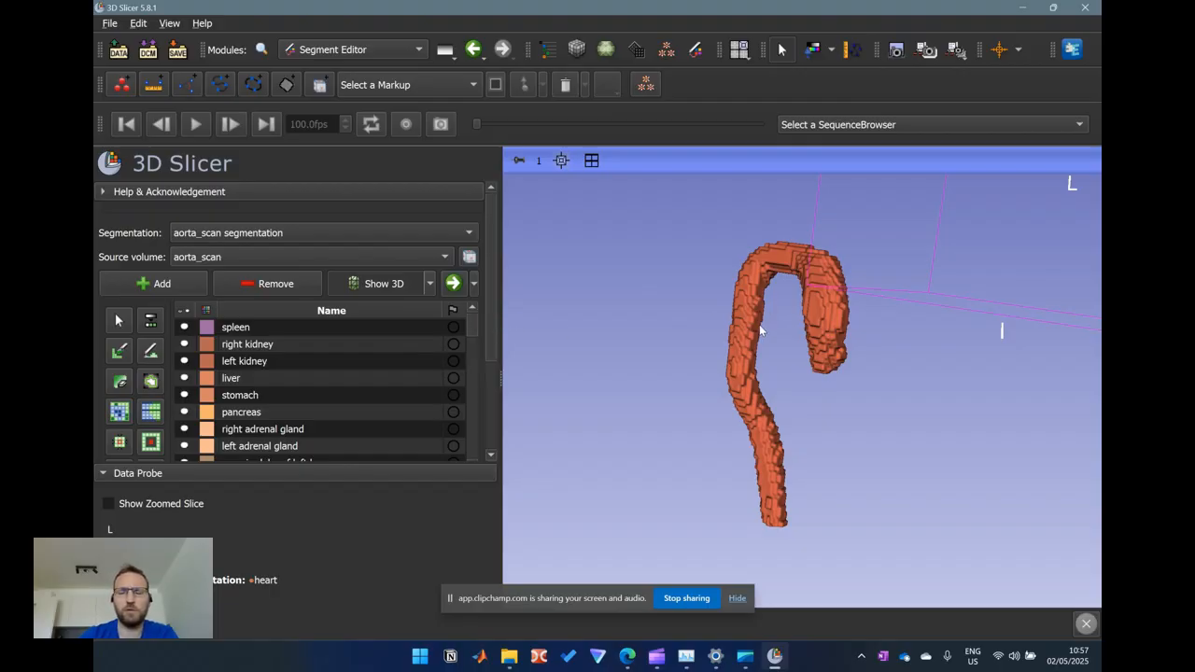
Restore the four-view layout and load the saved Segmentation.seg file from the Downloads folder into the scene
click(590, 162)
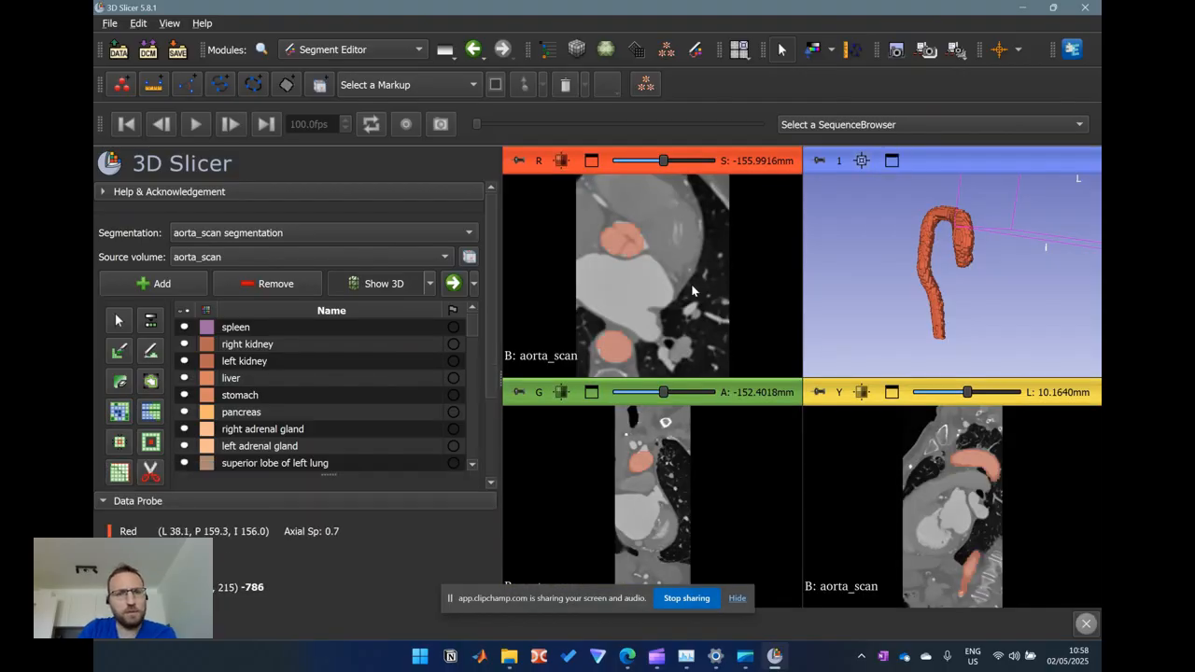
click(128, 59)
click(472, 155)
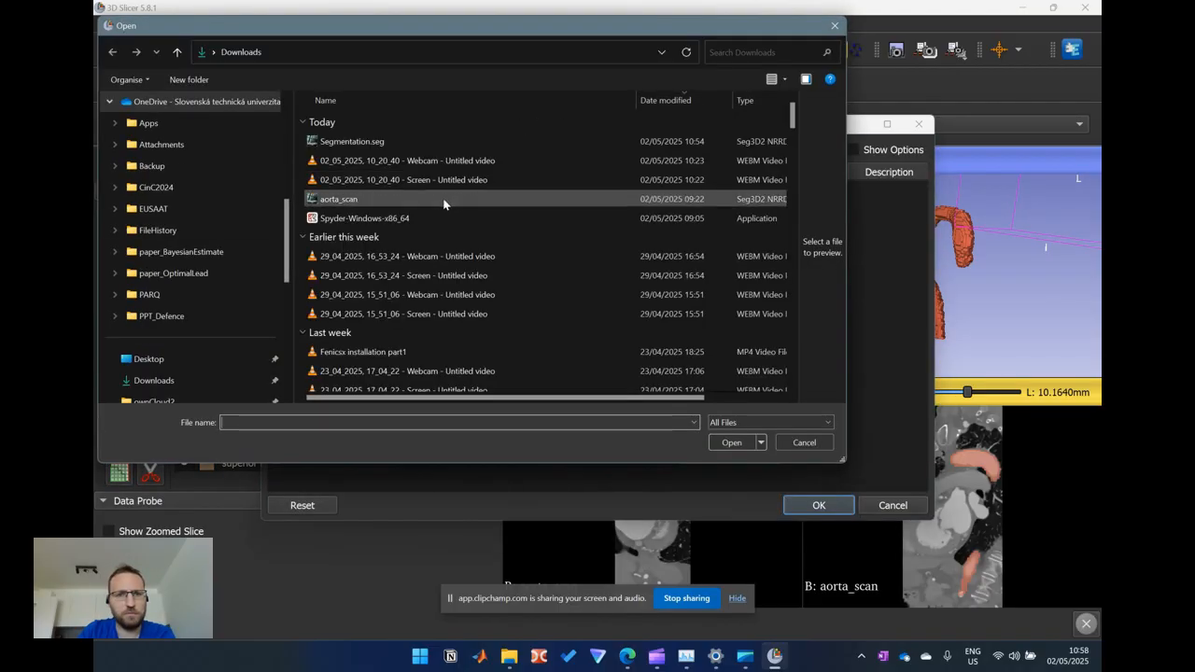
double_click(392, 142)
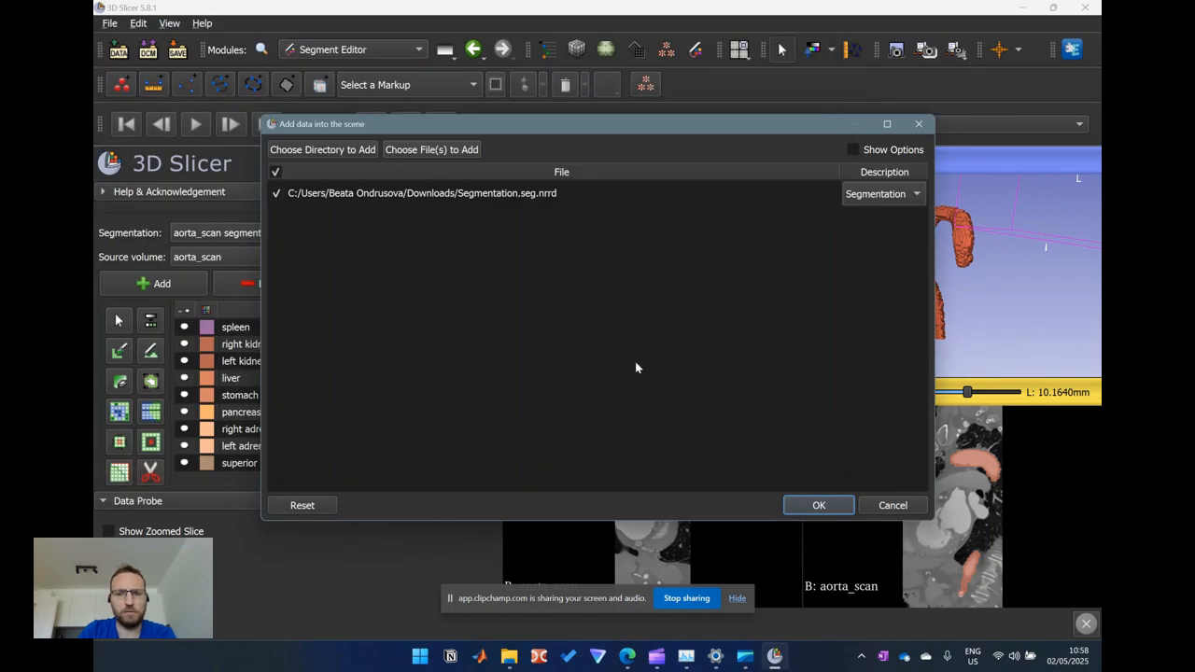
click(814, 507)
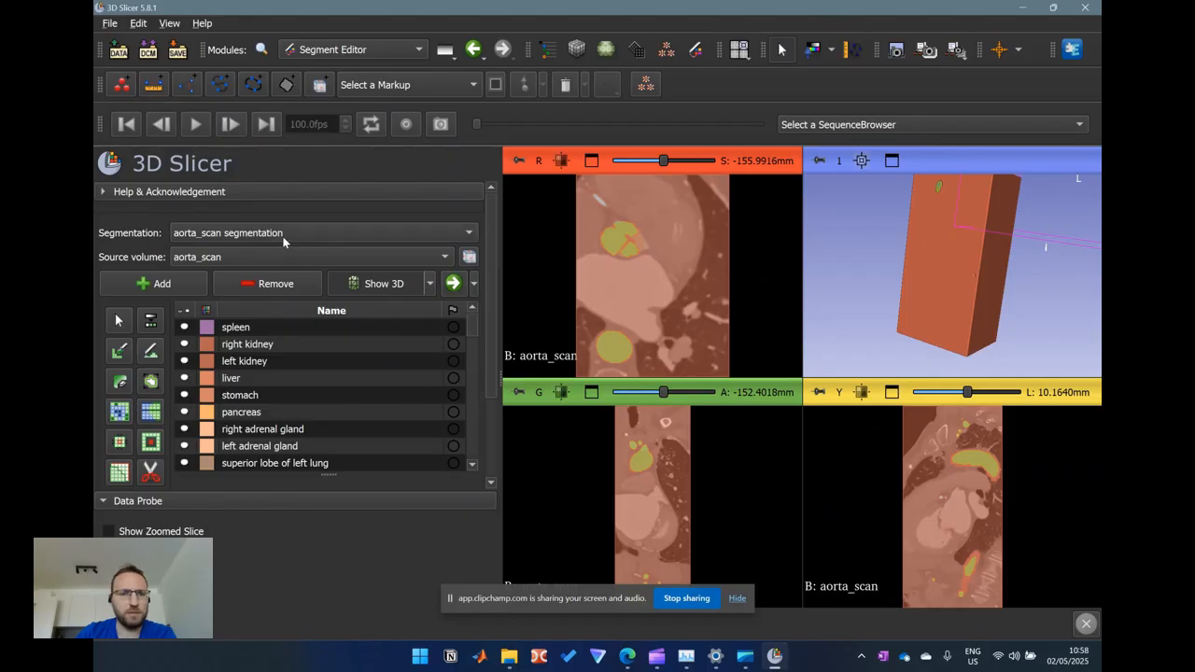
Hide the automatically generated aorta segment in aorta_scan segmentation
click(283, 235)
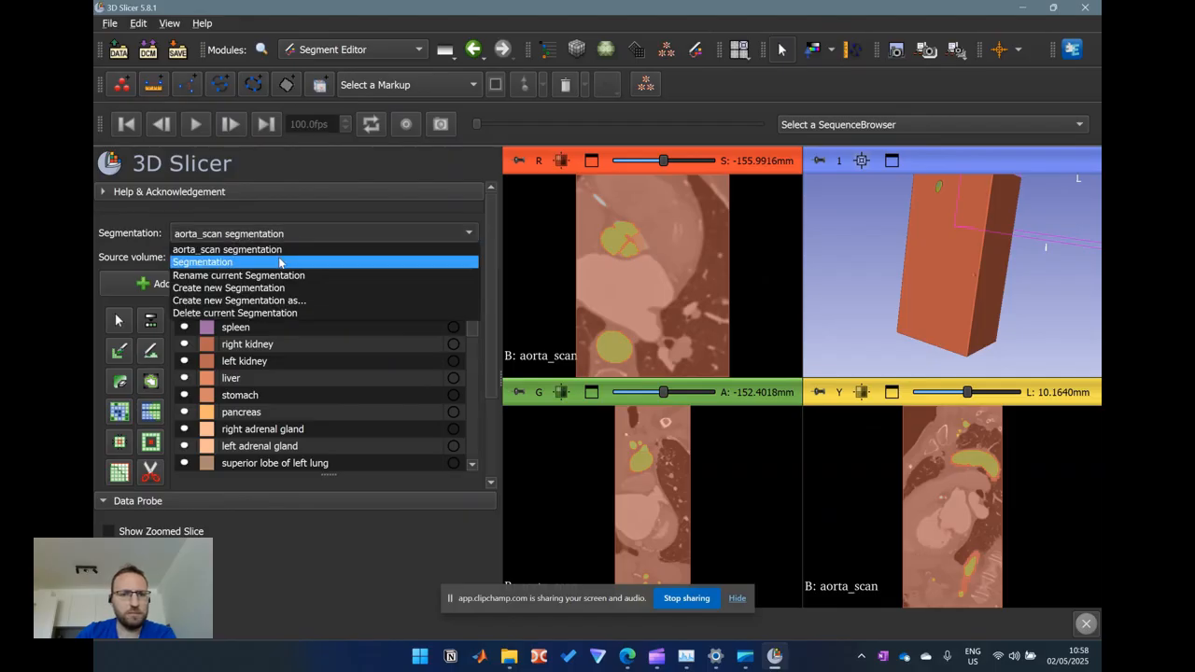
click(279, 262)
click(286, 236)
click(282, 252)
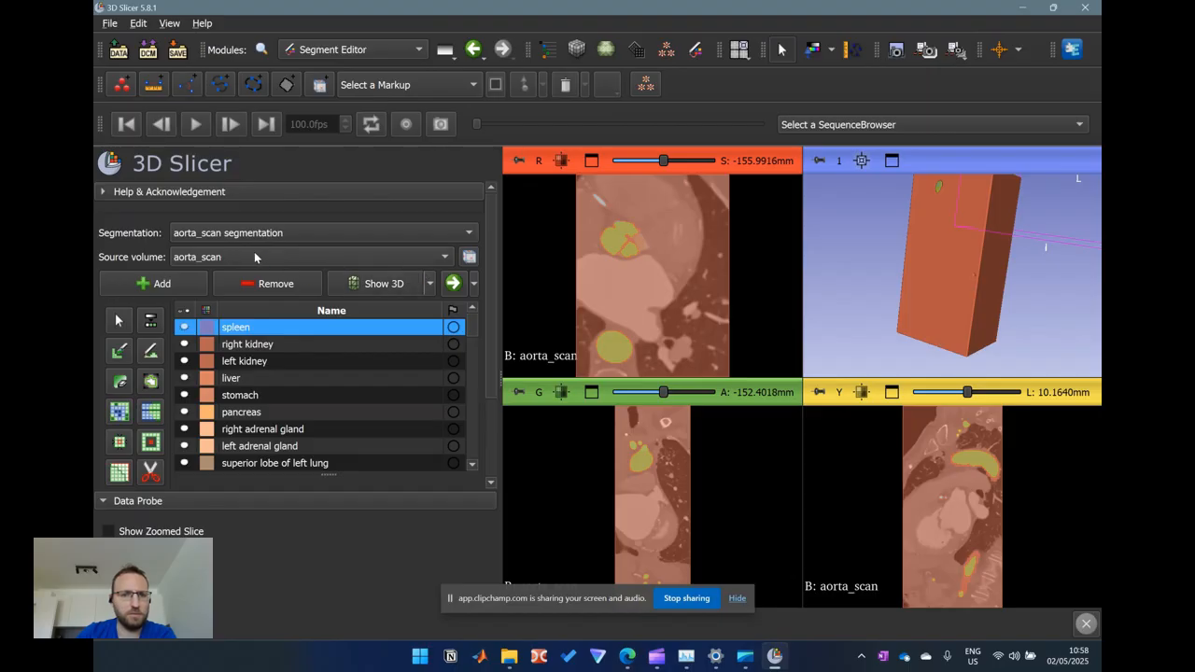
scroll(213, 417, down, 15)
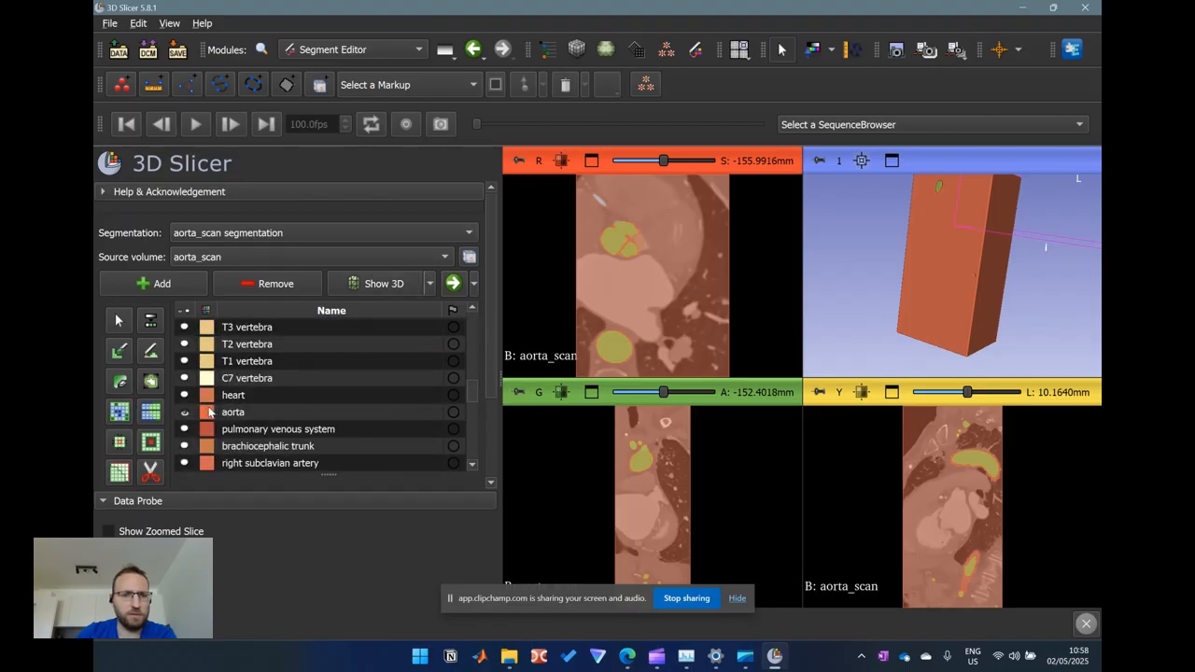
scroll(194, 402, up, 2)
click(190, 417)
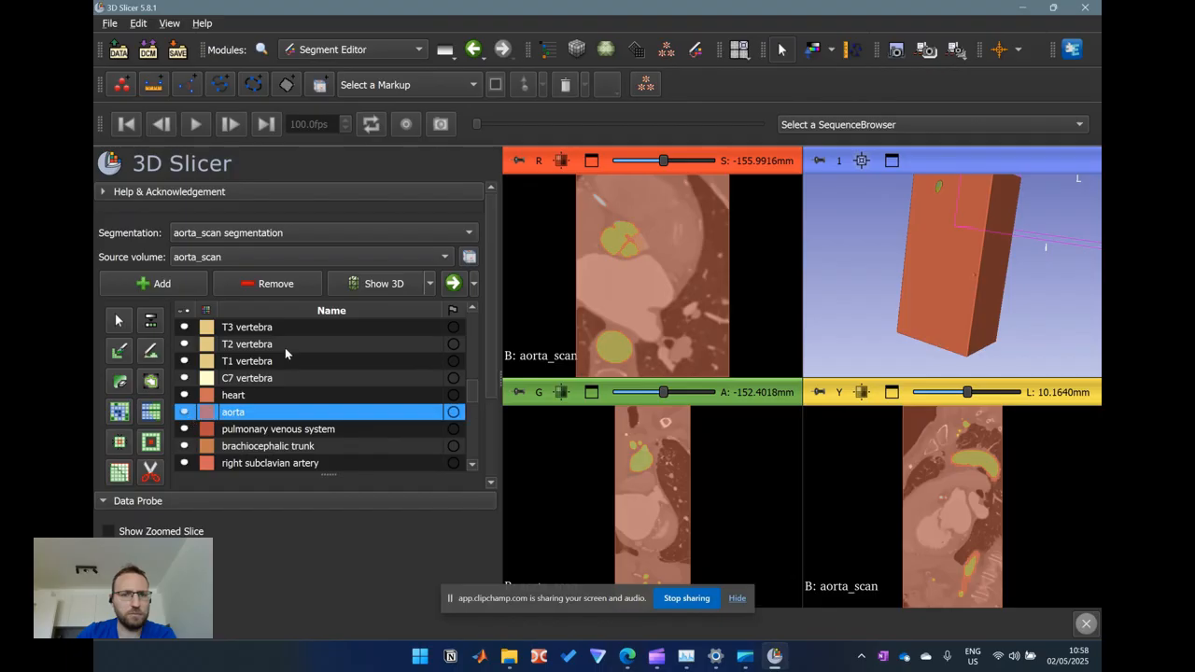
Switch to the manual segmentation named Segmentation and hide its Outside aorta and Aorta first attempt segments
click(289, 240)
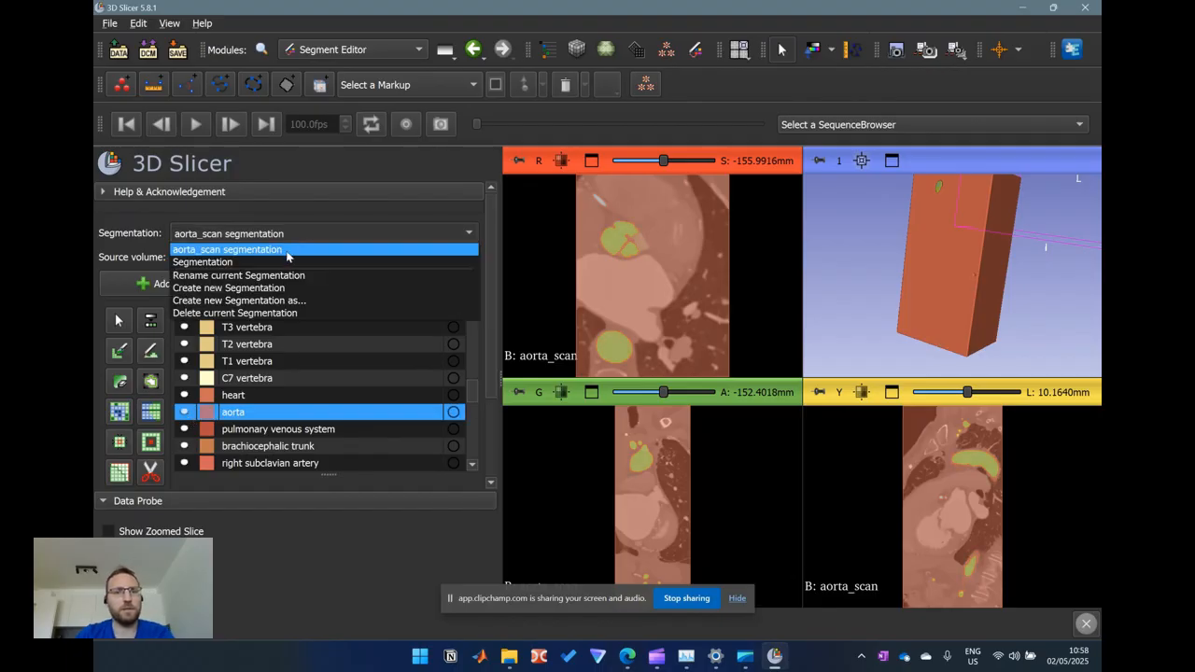
click(287, 259)
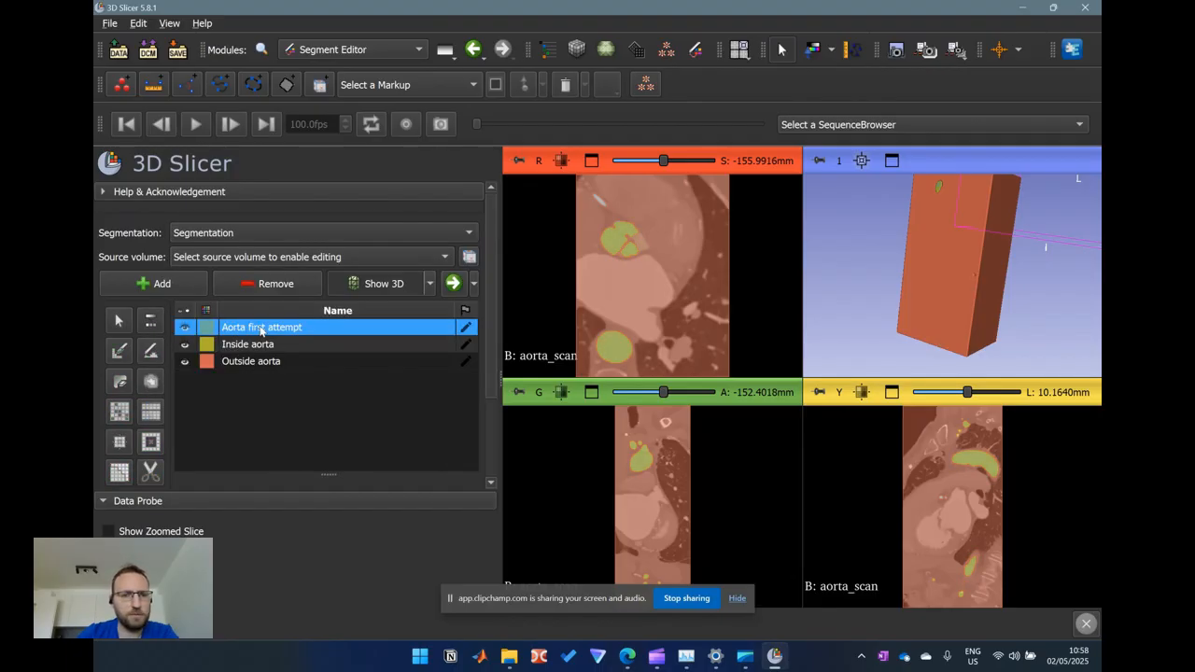
click(185, 361)
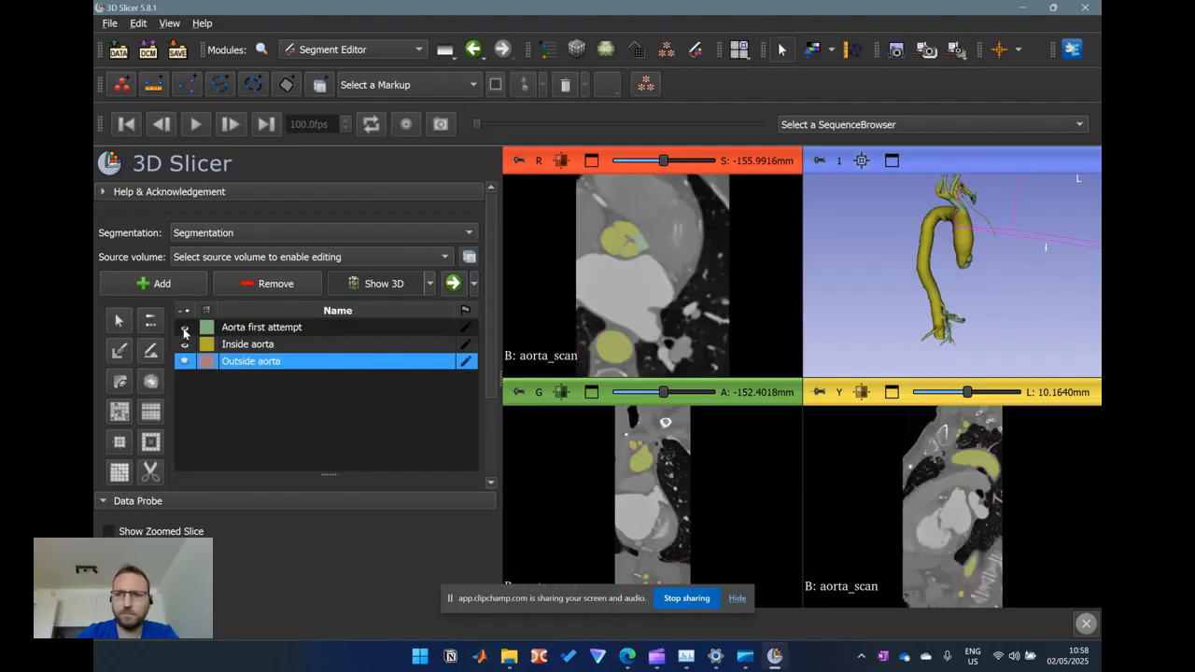
click(185, 327)
Maximize the 3D view, inspect the manual aorta model from several sides, and select the Inside aorta segment
drag(1030, 253, 959, 246)
click(892, 161)
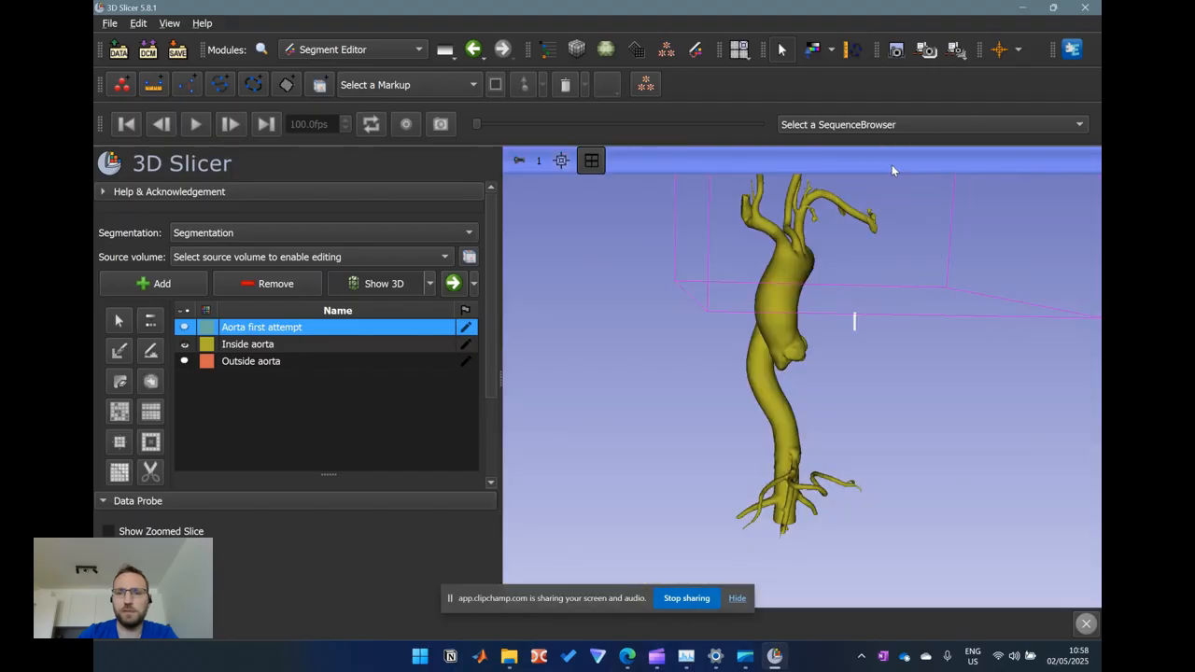
mouse_move(907, 323)
mouse_down()
mouse_move(707, 322)
mouse_move(969, 321)
mouse_move(793, 324)
mouse_move(907, 330)
mouse_up()
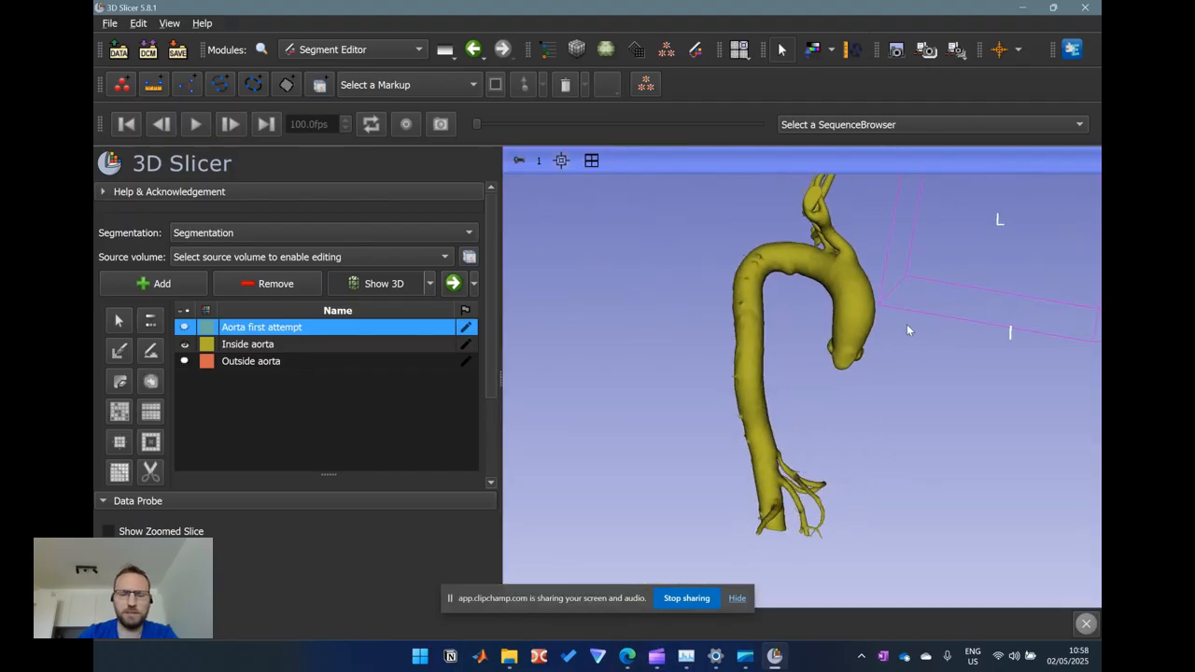
click(318, 346)
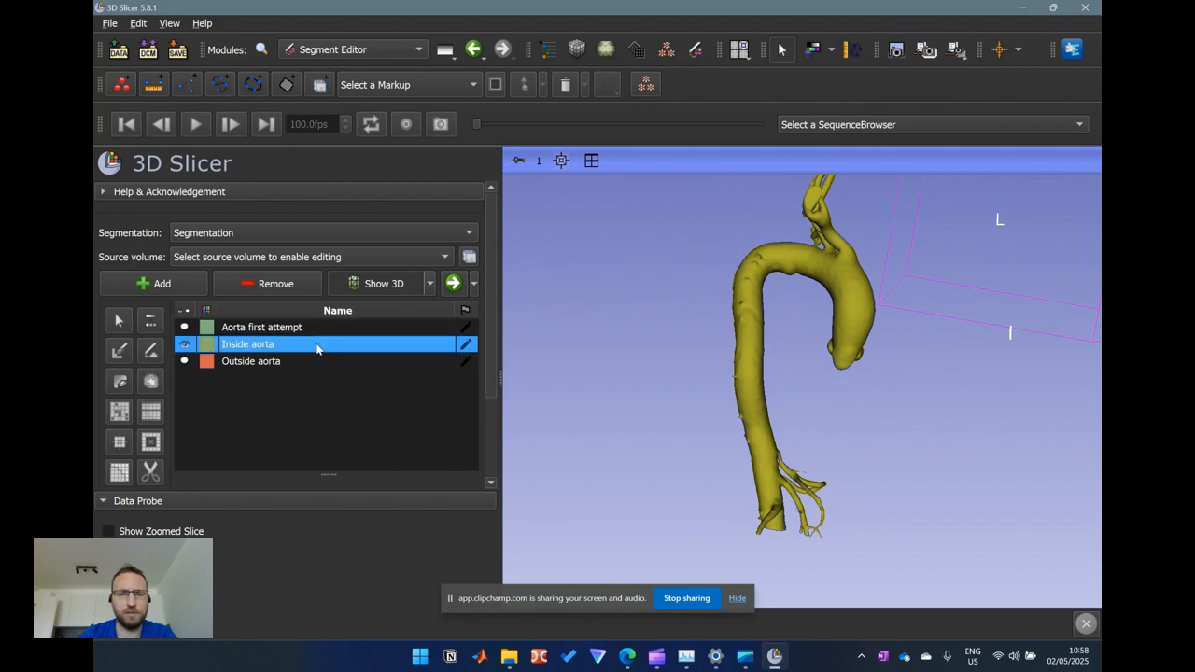
drag(944, 288, 804, 320)
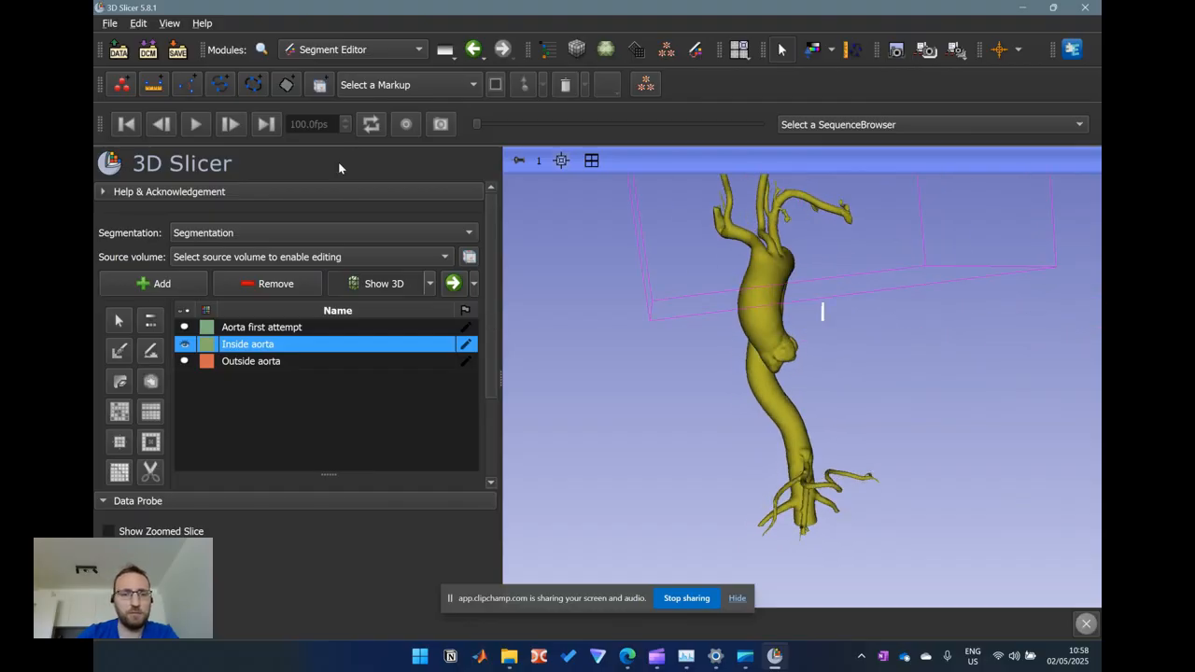
Export only the visible Inside aorta segment as an STL file to the Downloads folder
click(475, 285)
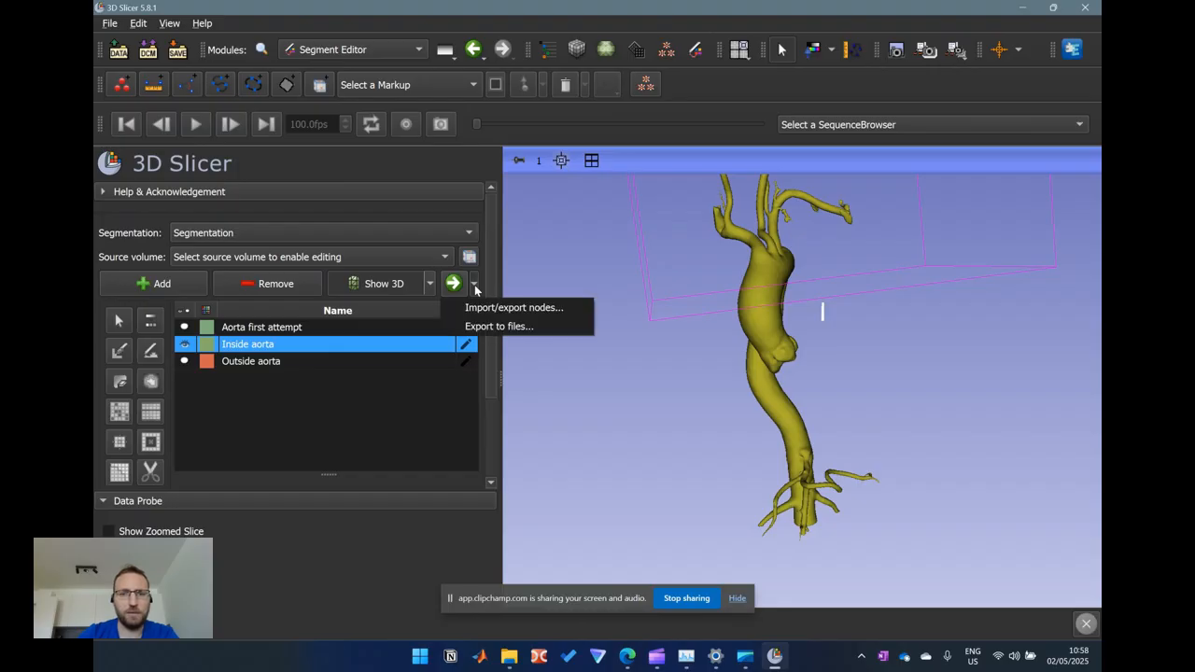
click(481, 327)
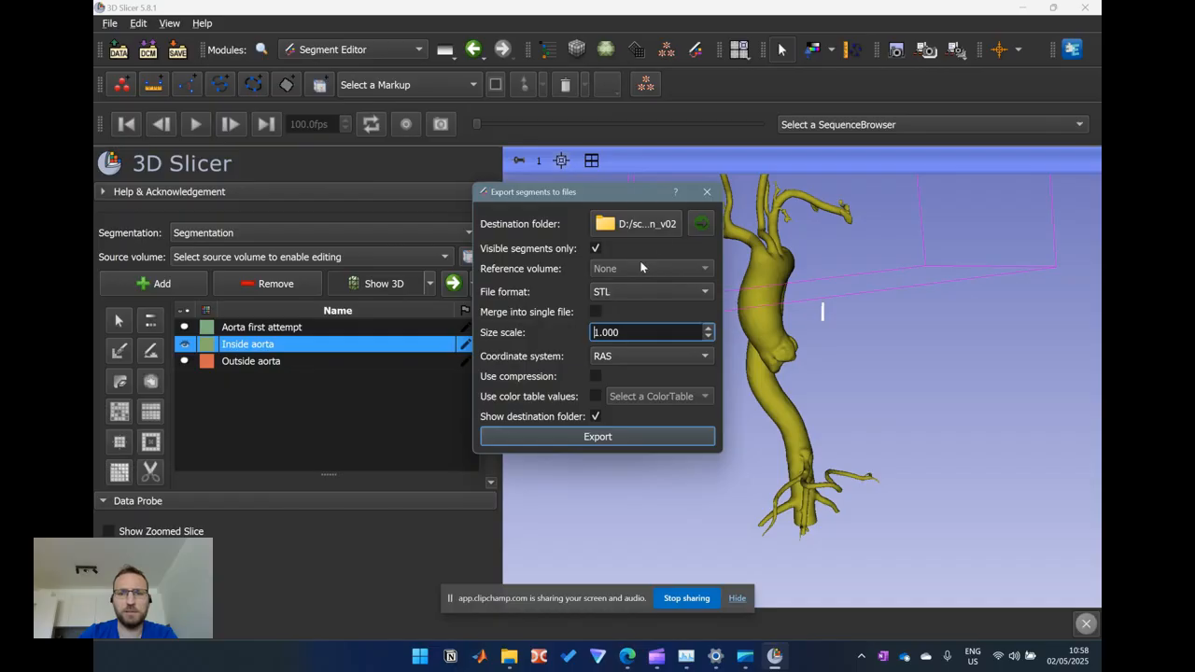
click(662, 225)
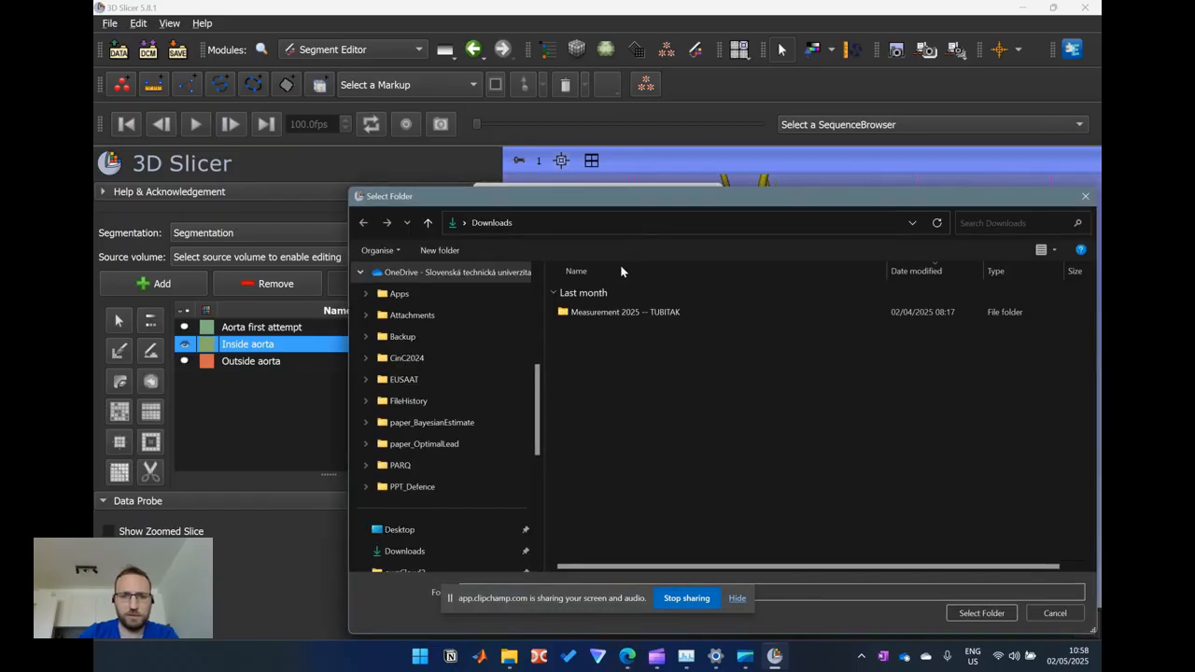
scroll(476, 439, down, 5)
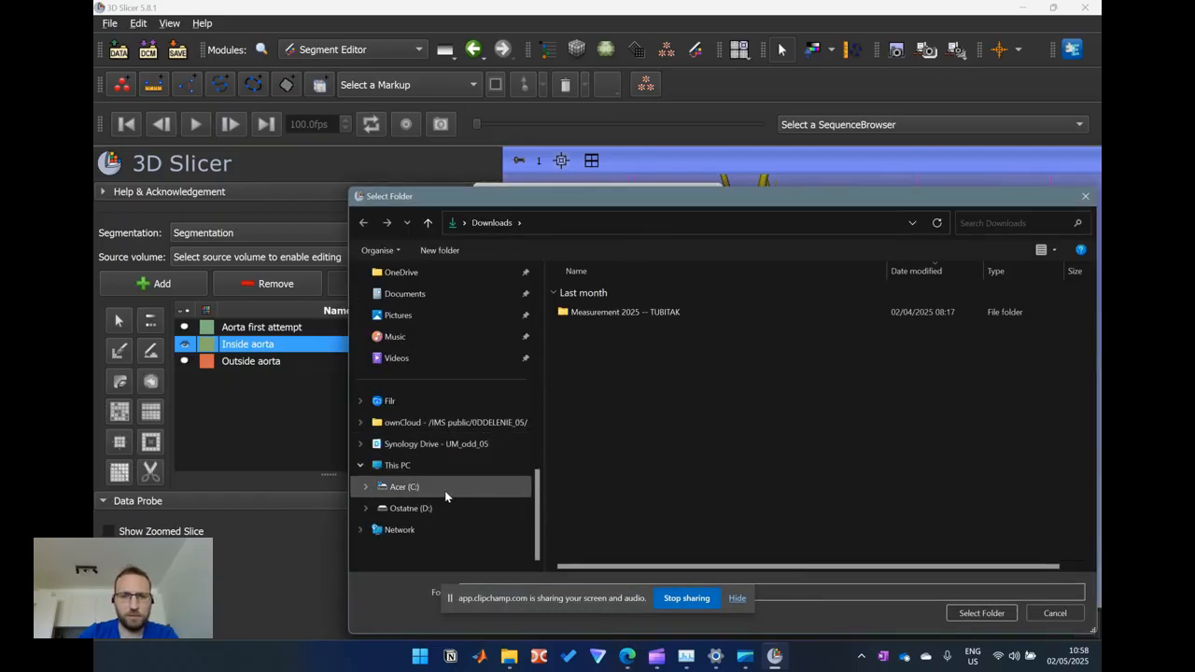
click(444, 488)
scroll(441, 420, up, 5)
click(427, 441)
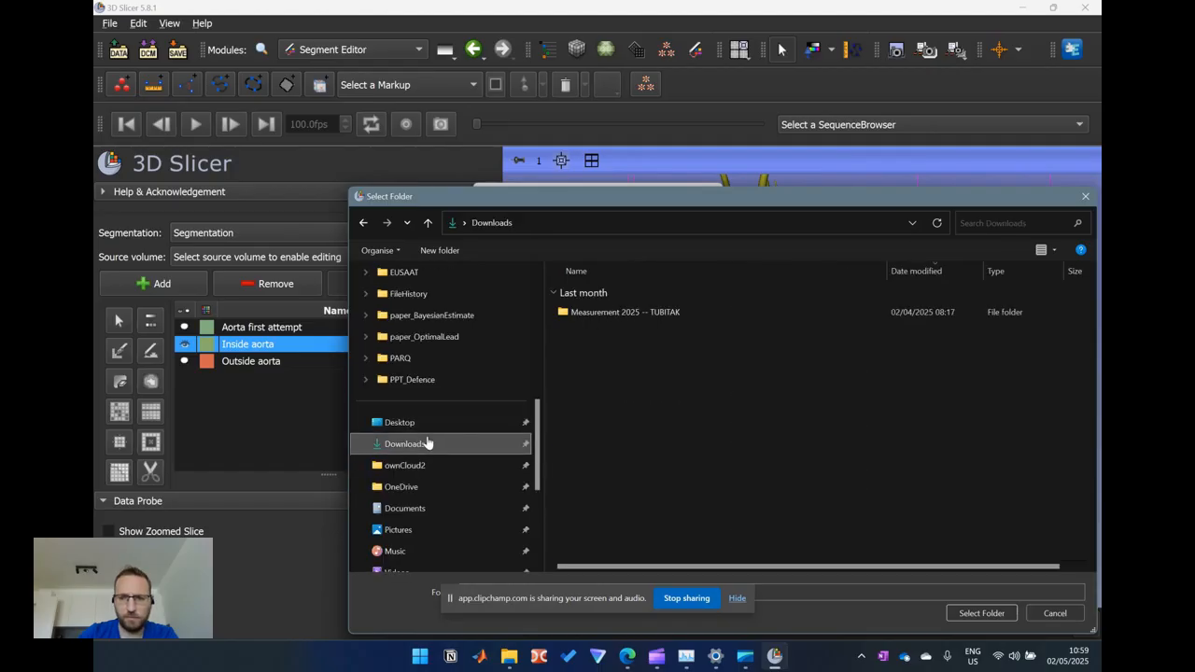
click(981, 613)
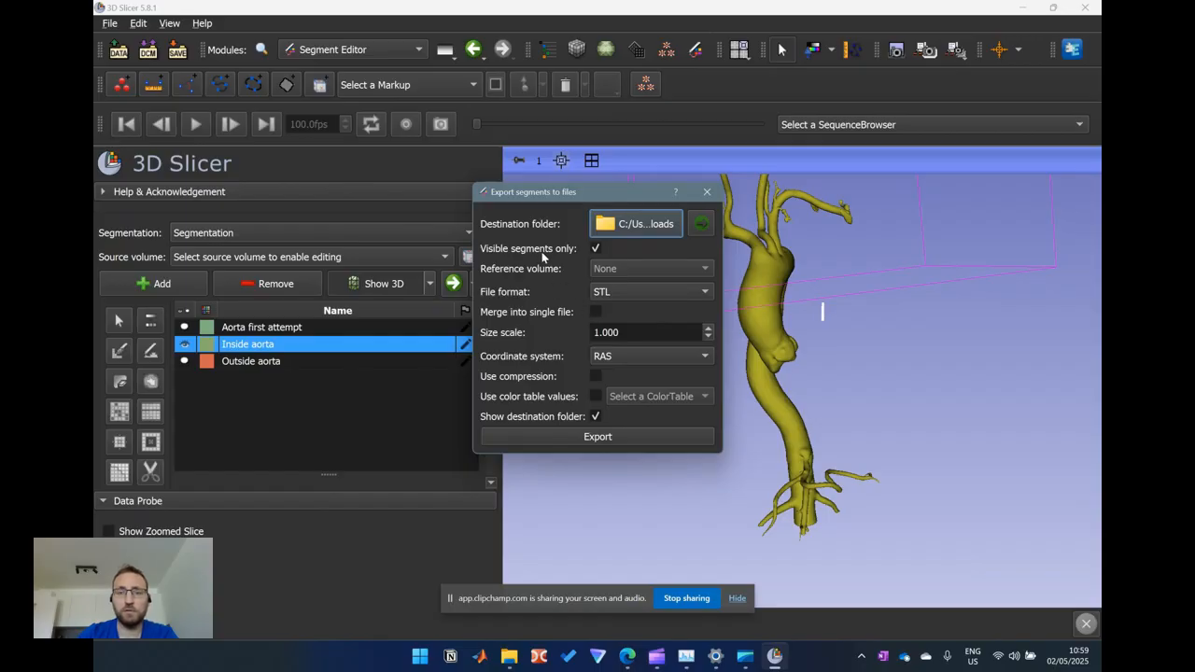
click(595, 437)
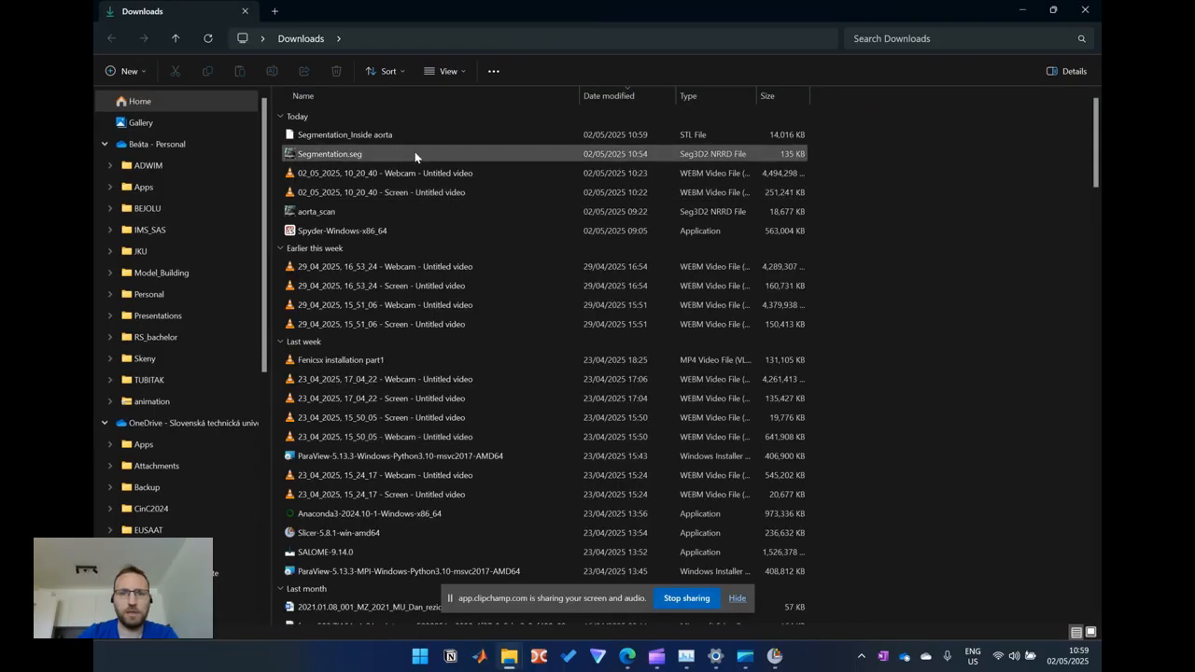
mouse_move(405, 139)
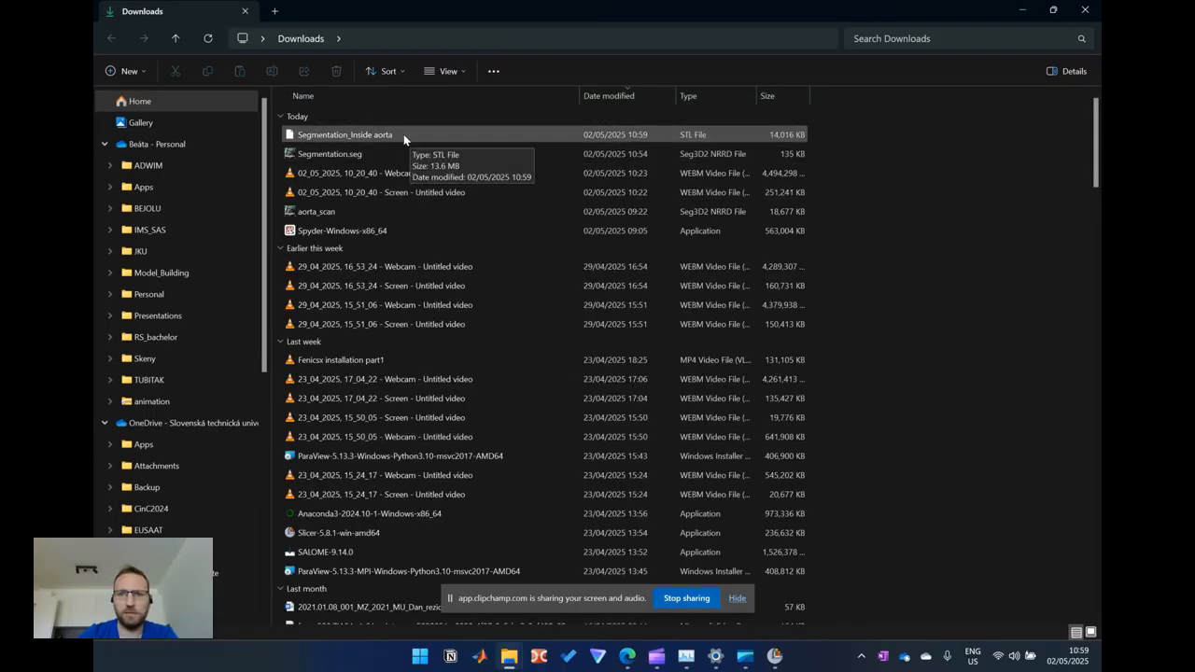